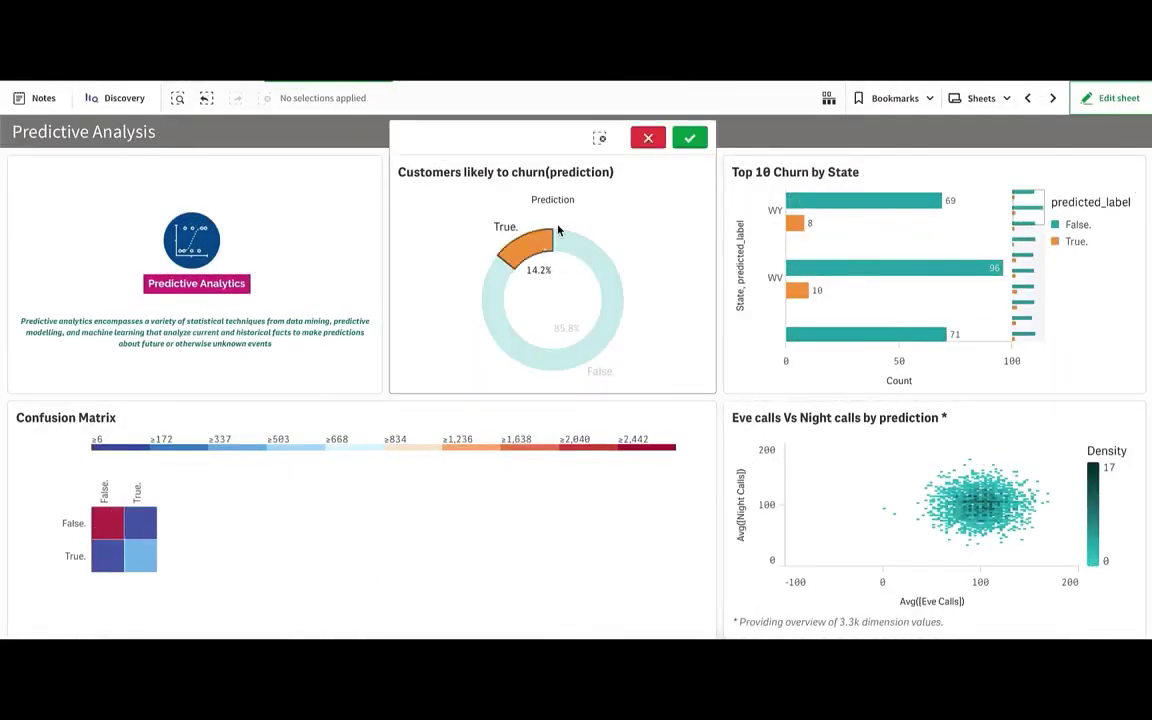
Confirm the True. churn selection with the green check.
{"action": "left_click", "coordinate": [689, 138]}
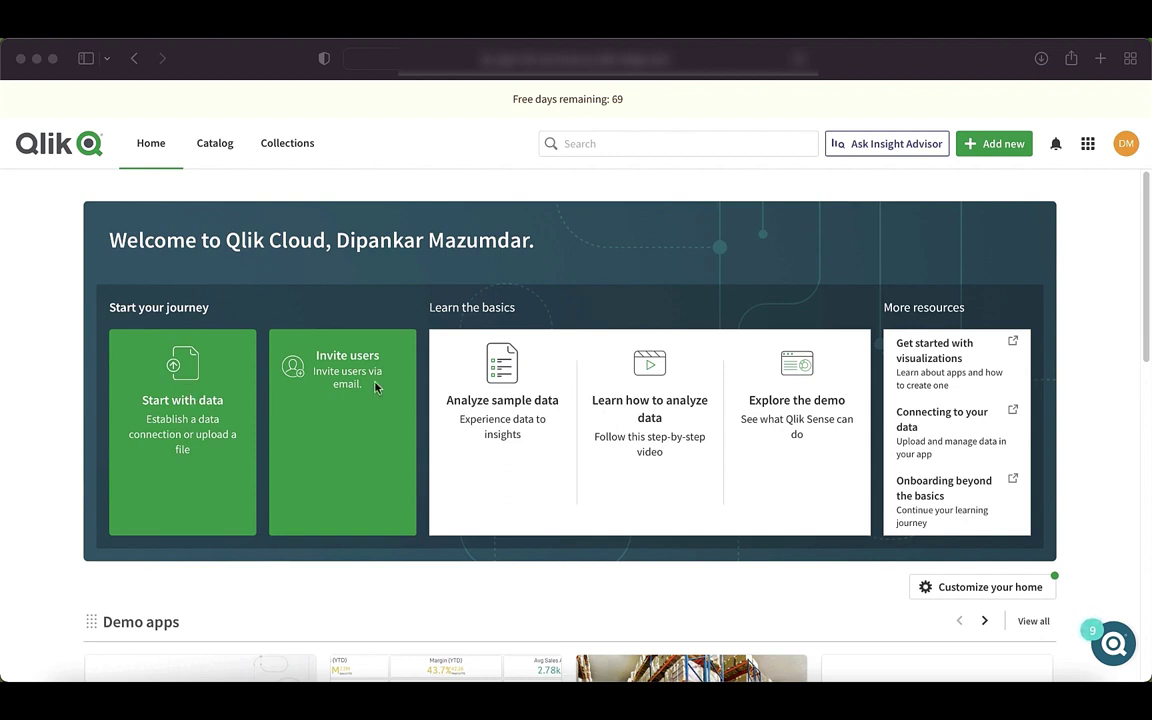
Look over the AmazonReviewsData Products sheet, then return to the top of the Reviews sheet.
{"action": "left_click", "coordinate": [634, 670]}
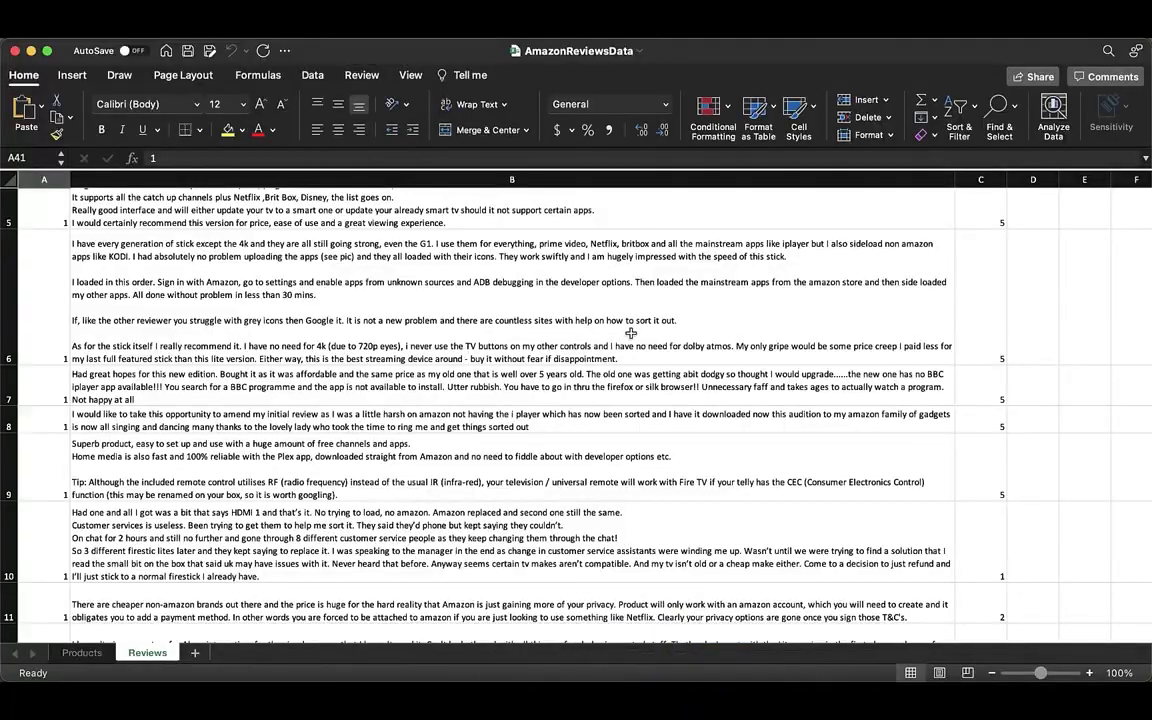
{"action": "scroll", "coordinate": [631, 333], "scroll_direction": "up", "scroll_amount": 5}
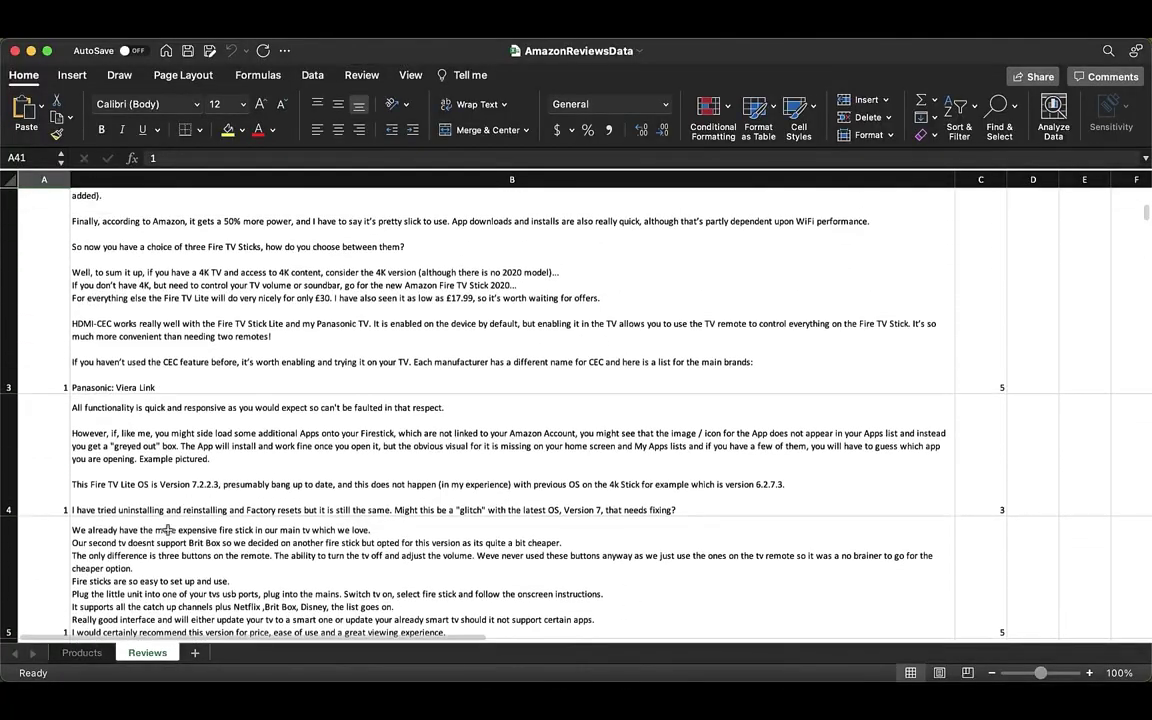
{"action": "left_click", "coordinate": [82, 652]}
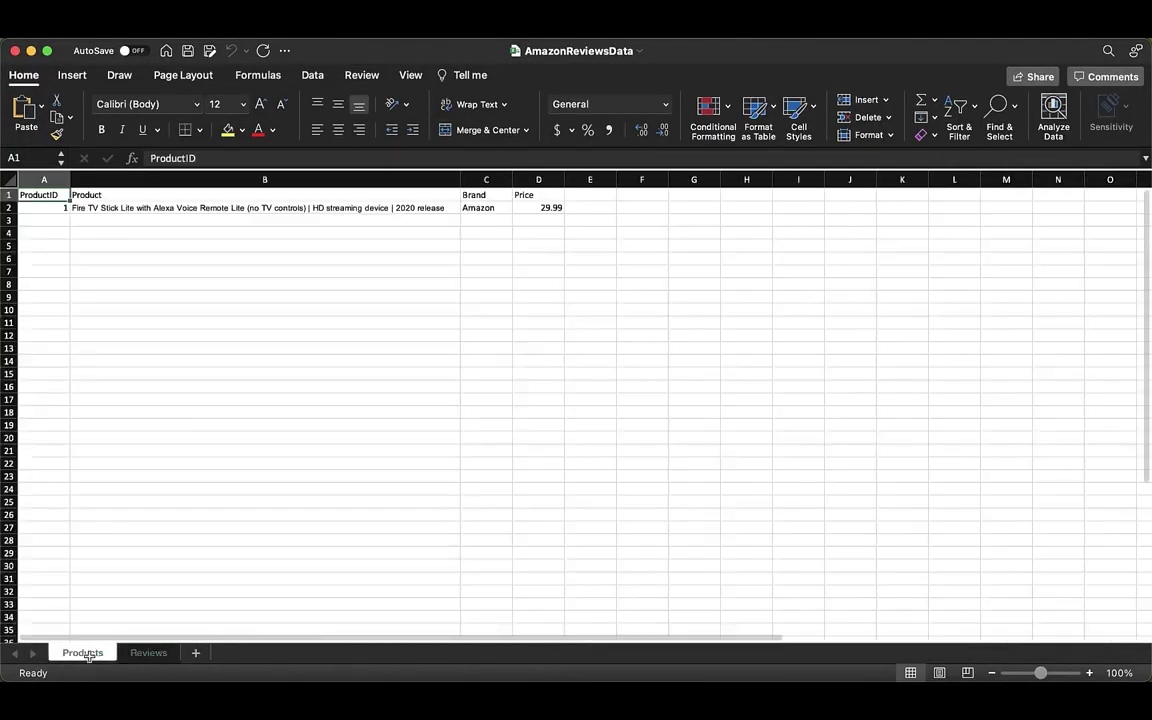
{"action": "left_click", "coordinate": [160, 652]}
{"action": "scroll", "coordinate": [296, 470], "scroll_direction": "up", "scroll_amount": 5}
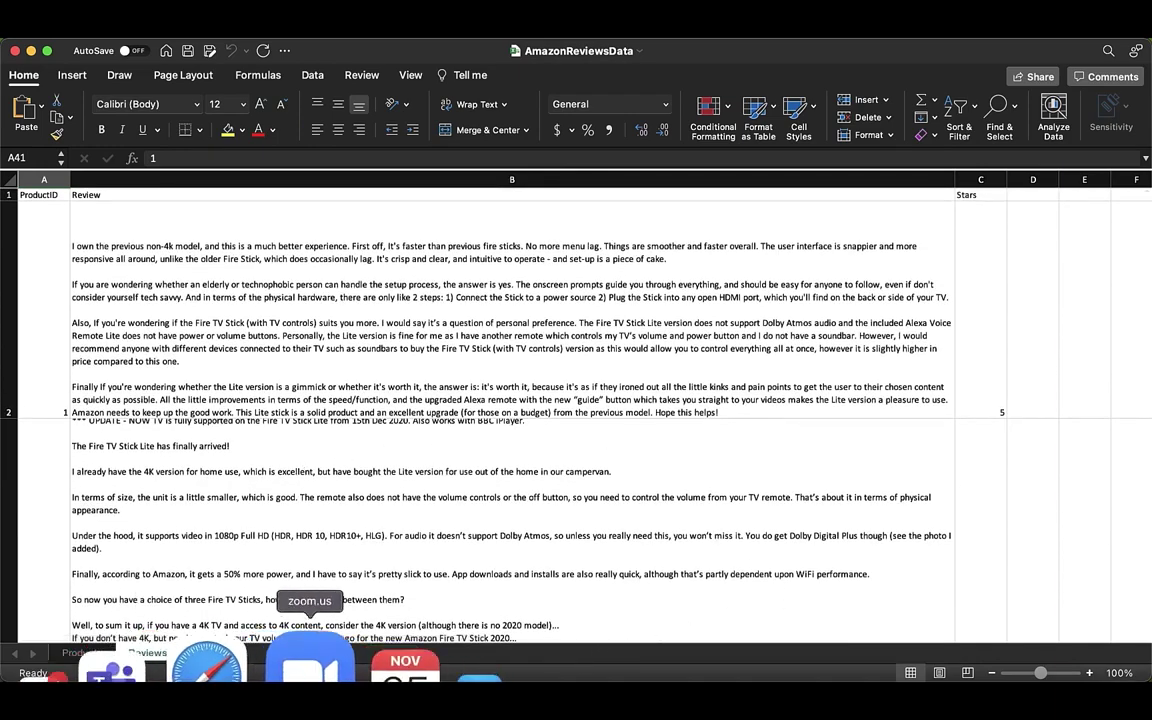
From the Qlik Cloud home page, create a new analytics app called Comprehend_Demo.
{"action": "left_click", "coordinate": [221, 665]}
{"action": "left_click", "coordinate": [992, 146]}
{"action": "left_click", "coordinate": [886, 210]}
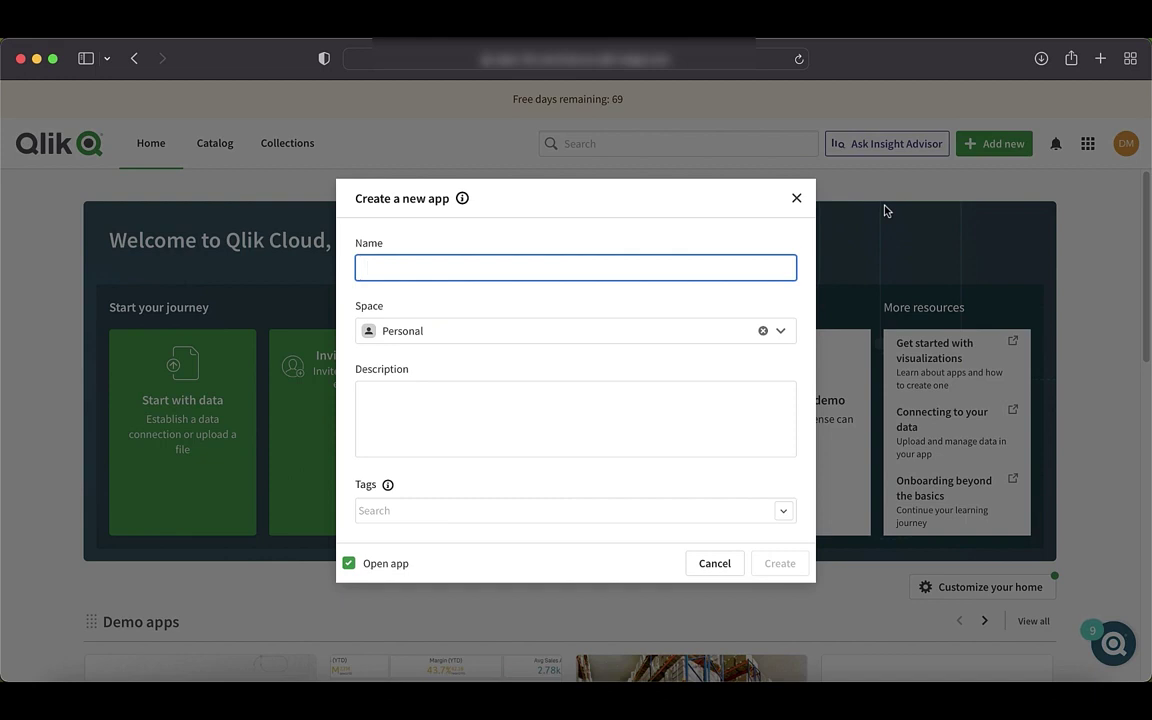
{"action": "type", "text": "Comprehend"}
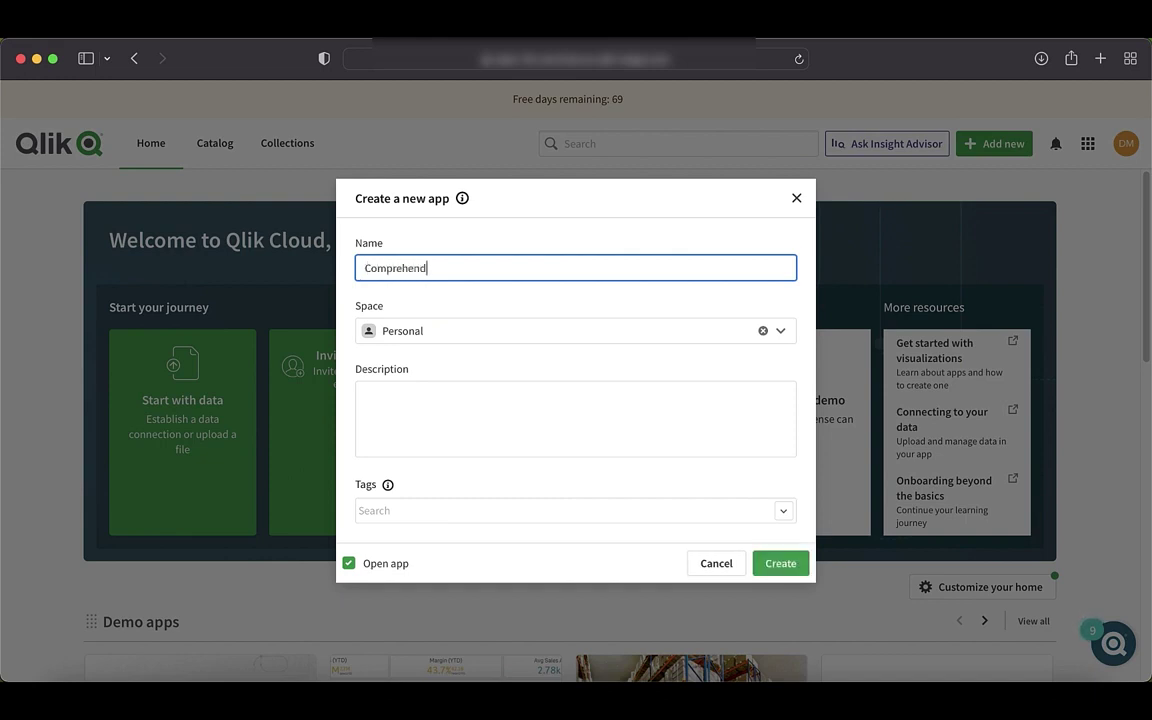
{"action": "type", "text": "_Demo"}
{"action": "left_click", "coordinate": [782, 564]}
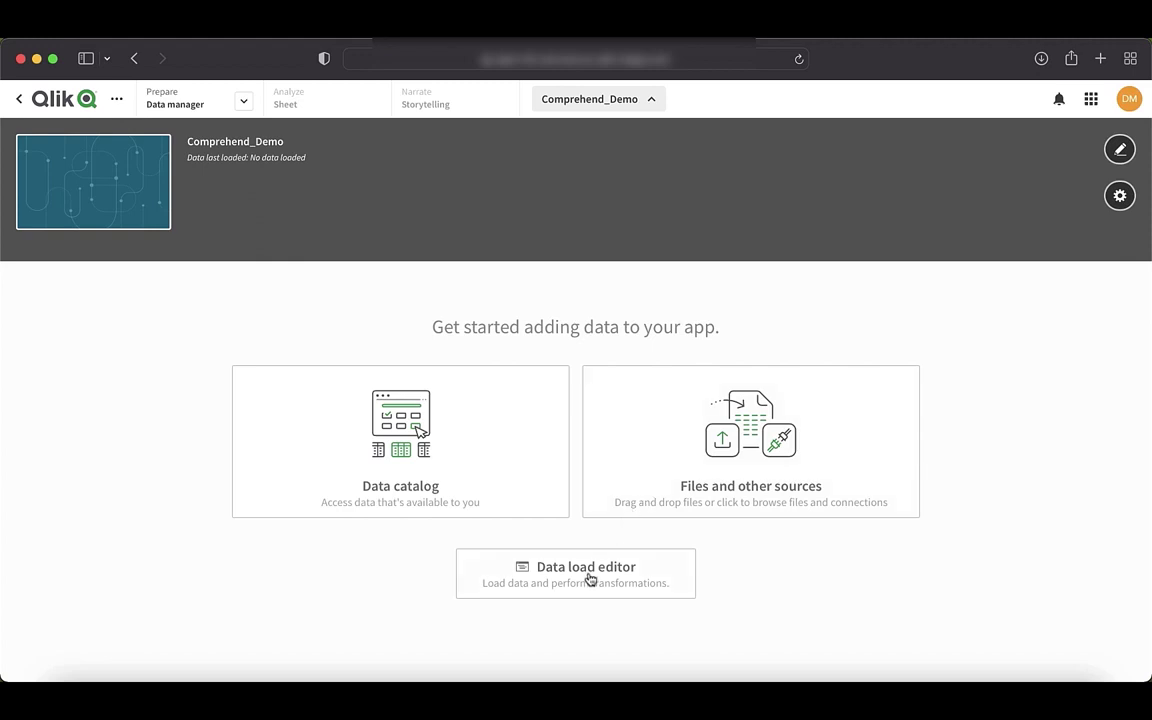
Open the Data load editor of the Comprehend_Demo app.
{"action": "left_click", "coordinate": [632, 664]}
{"action": "key", "text": "super+Tab"}
{"action": "left_click", "coordinate": [599, 581]}
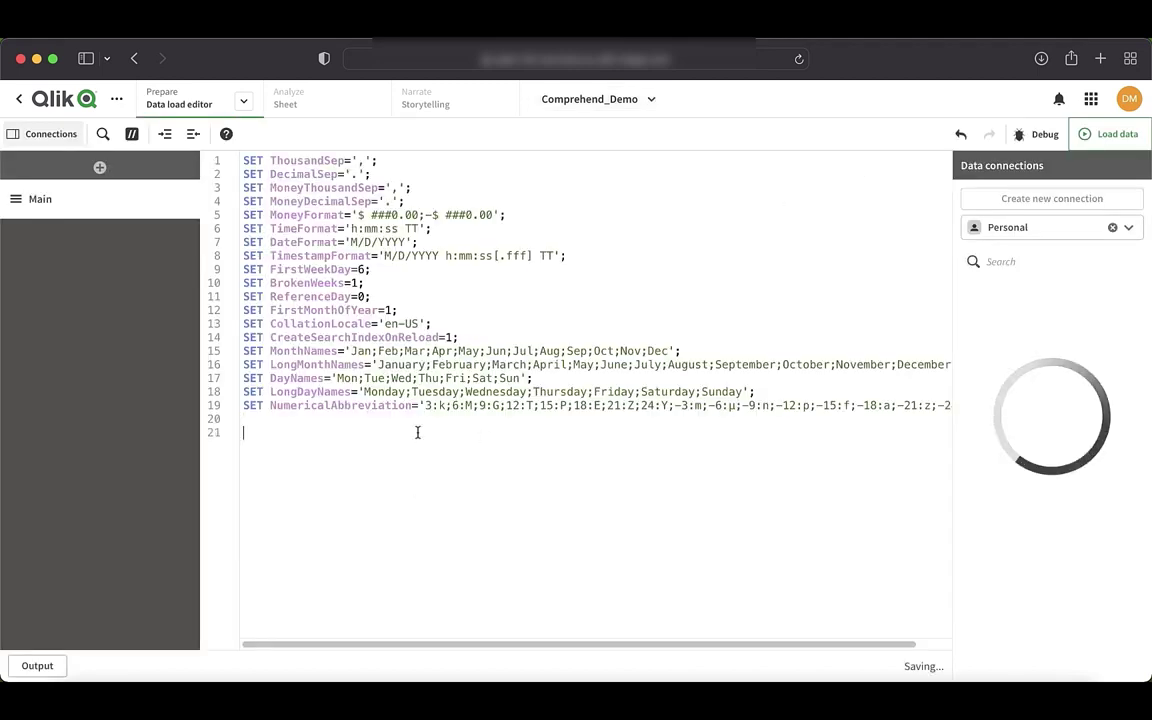
{"action": "scroll", "coordinate": [1012, 514], "scroll_direction": "down", "scroll_amount": 3}
{"action": "scroll", "coordinate": [1012, 514], "scroll_direction": "down", "scroll_amount": 10}
{"action": "scroll", "coordinate": [1012, 514], "scroll_direction": "down", "scroll_amount": 3}
Insert LOAD statements for the Products and Reviews sheets of AmazonReviewsData.xlsx from DataFiles.
{"action": "left_click", "coordinate": [968, 562]}
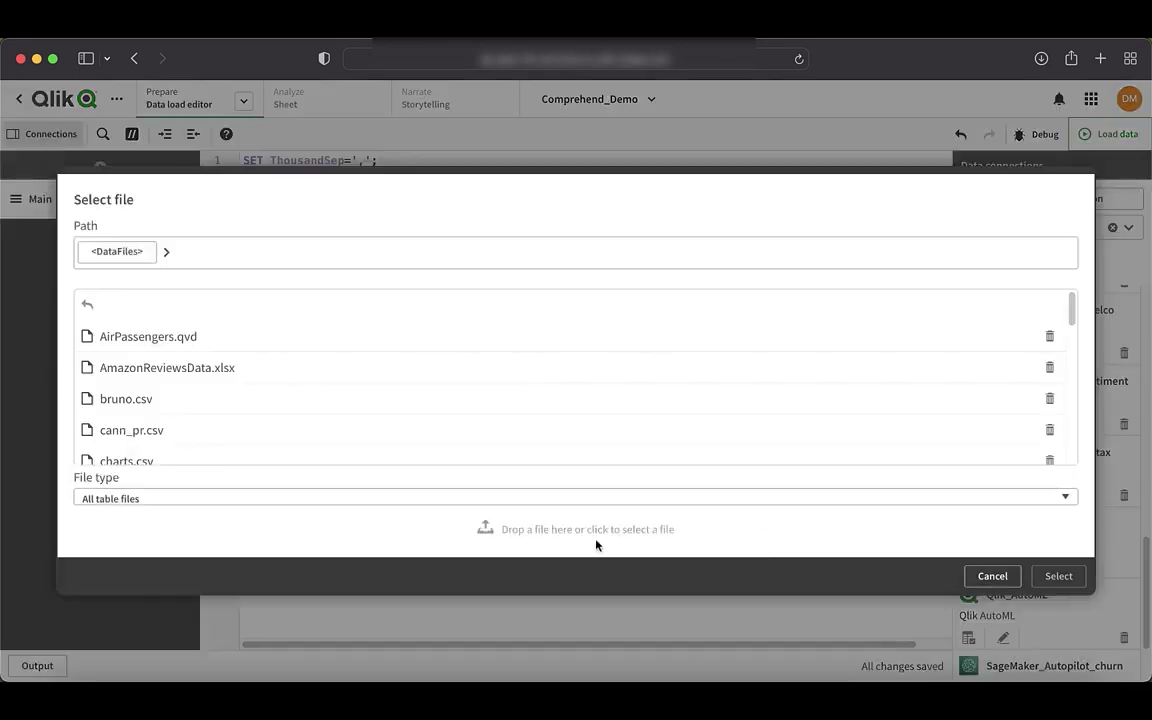
{"action": "left_click", "coordinate": [239, 369]}
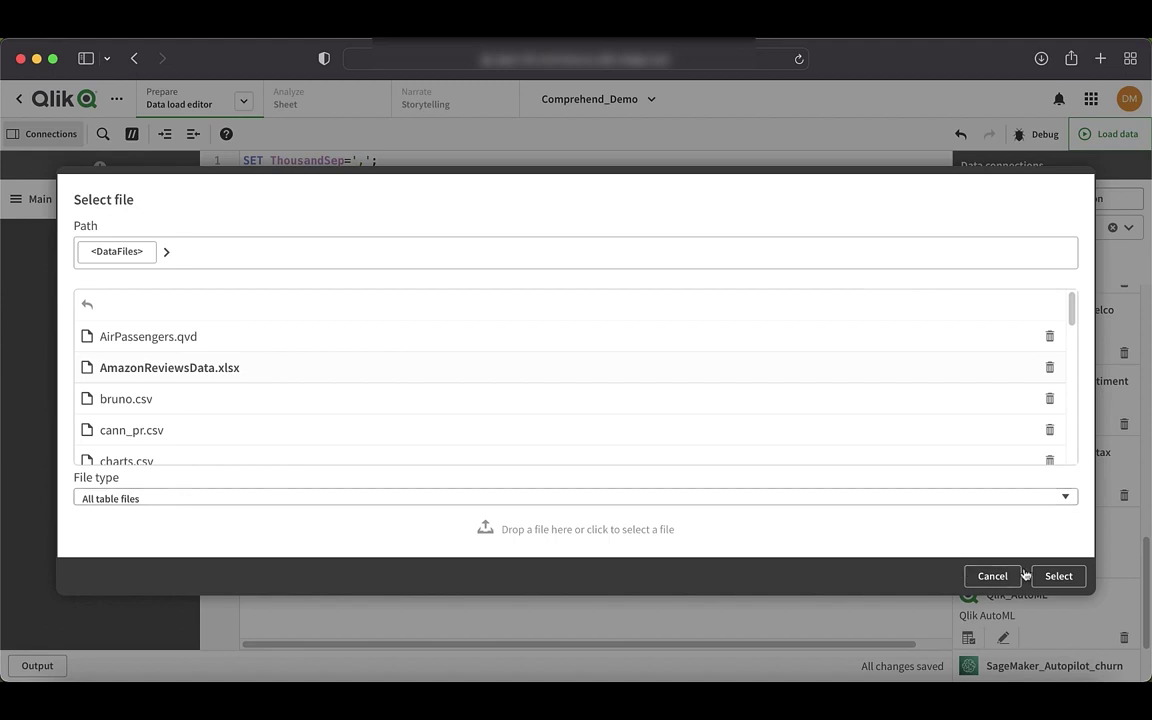
{"action": "left_click", "coordinate": [1058, 576]}
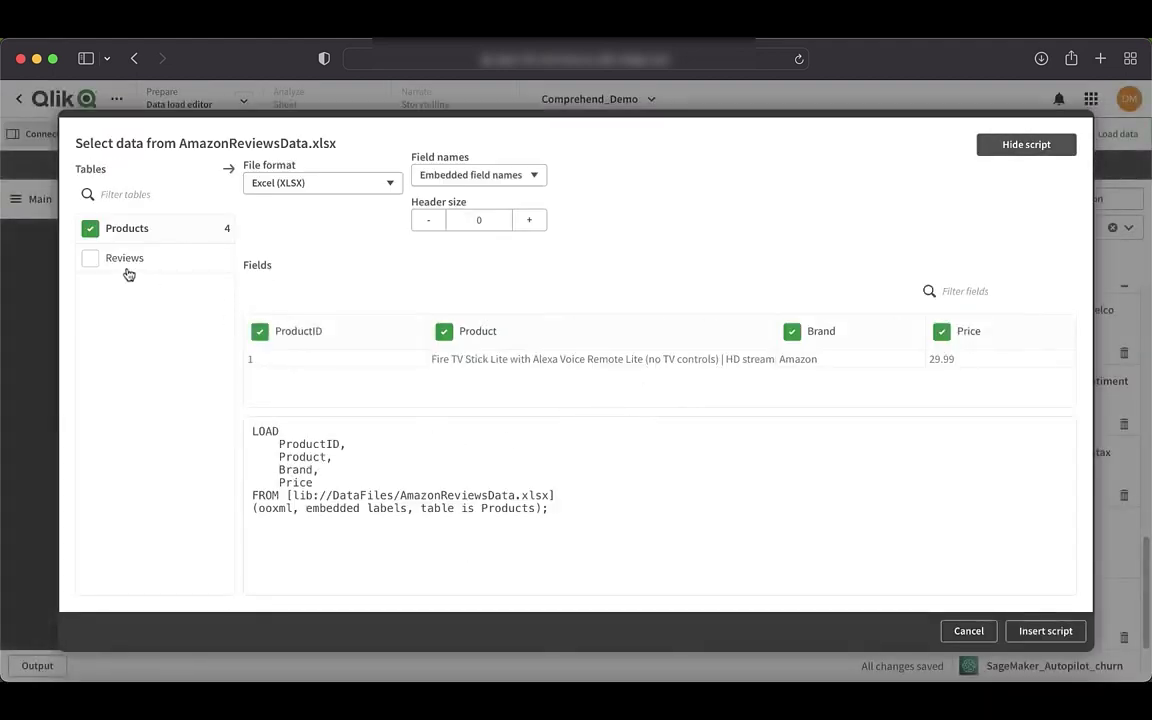
{"action": "left_click", "coordinate": [92, 260]}
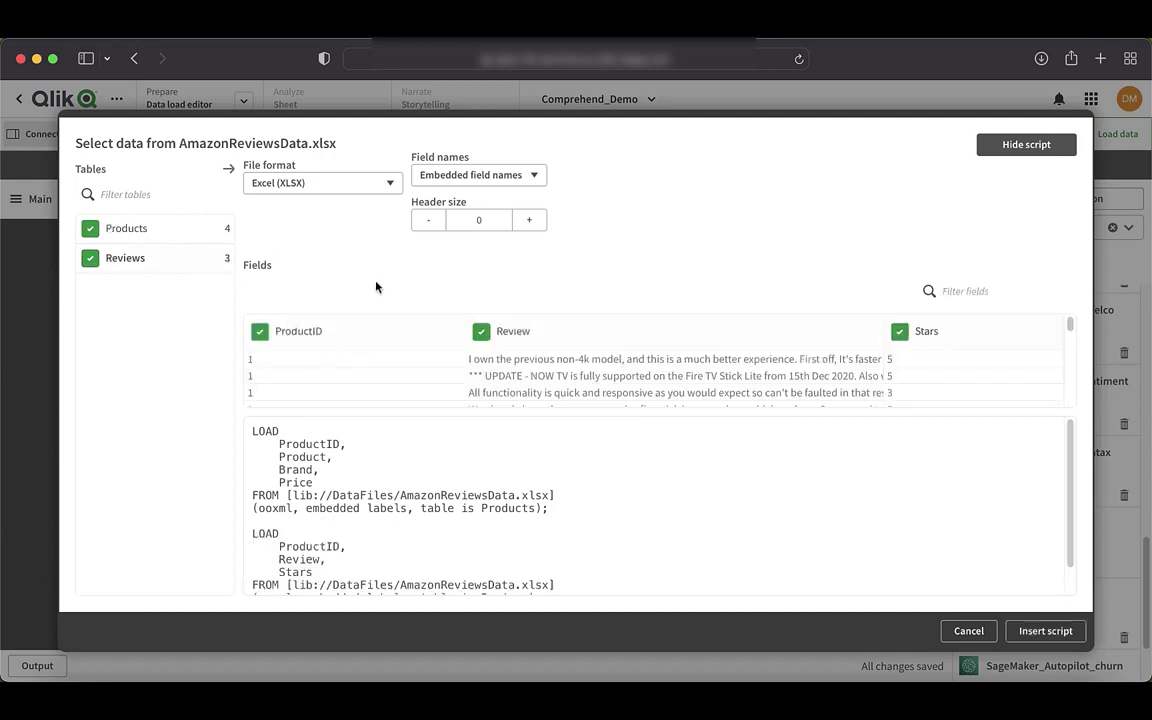
{"action": "left_click", "coordinate": [1043, 635]}
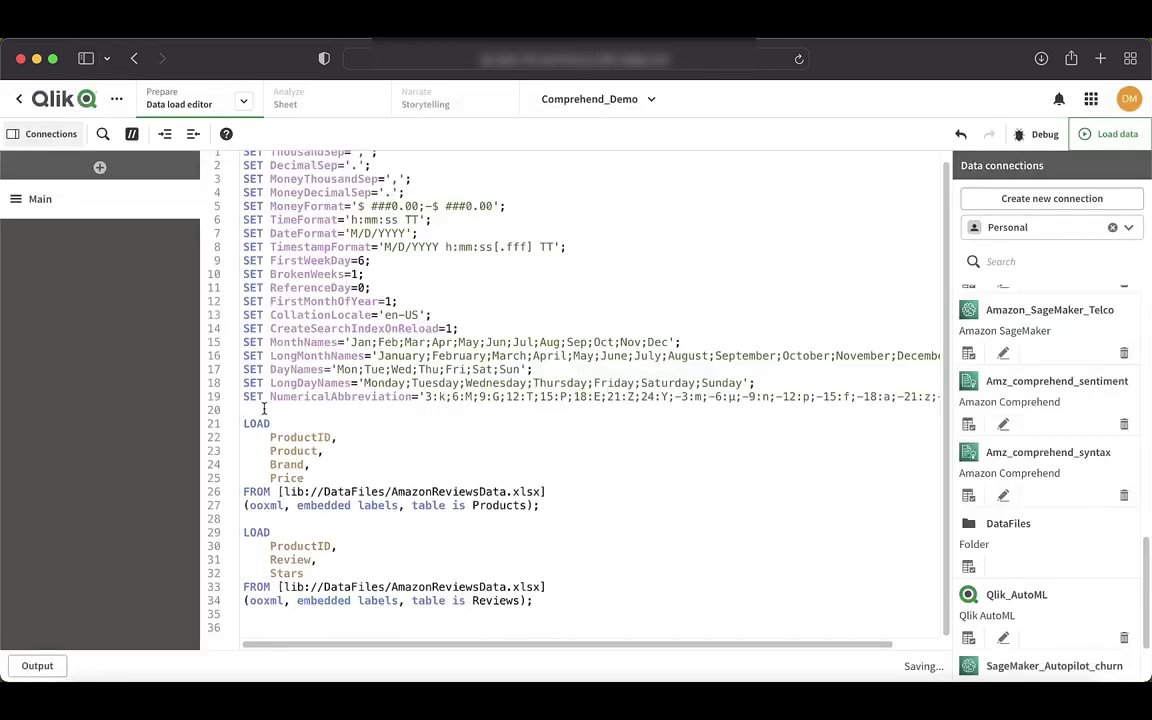
Label the two LOAD statements 'Product:' and 'Reviews:'.
{"action": "key", "text": "Return"}
{"action": "type", "text": "Product:"}
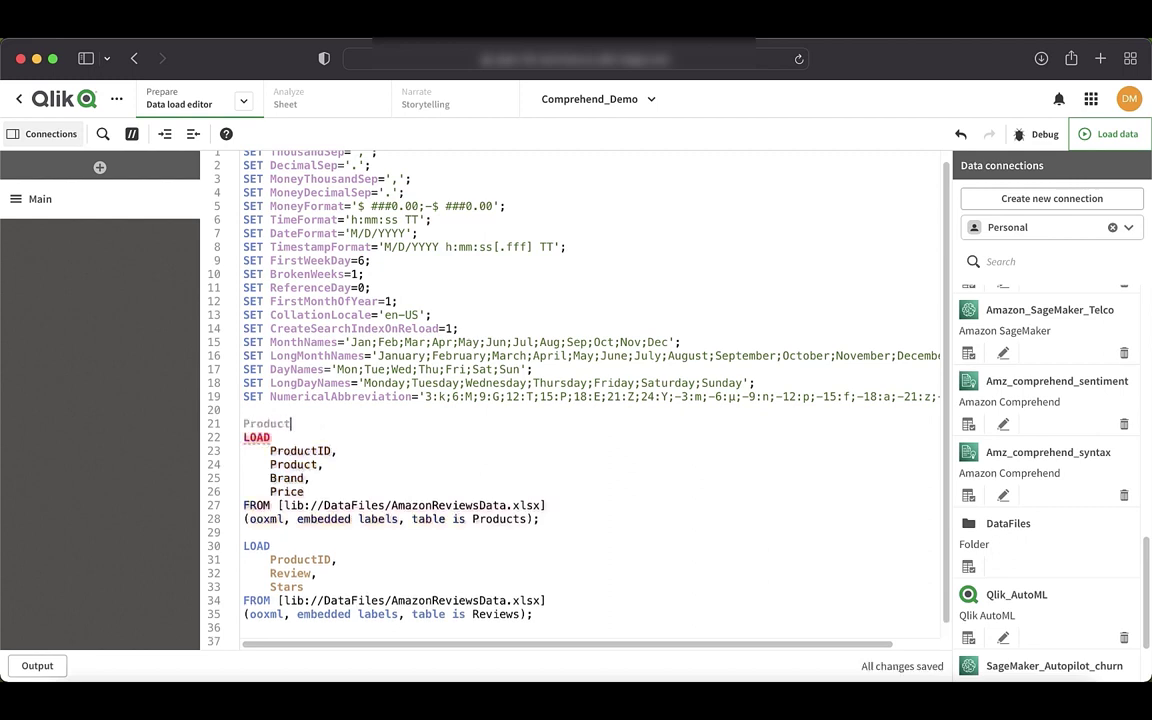
{"action": "left_click", "coordinate": [245, 532]}
{"action": "key", "text": "Return"}
{"action": "type", "text": "Reviews:"}
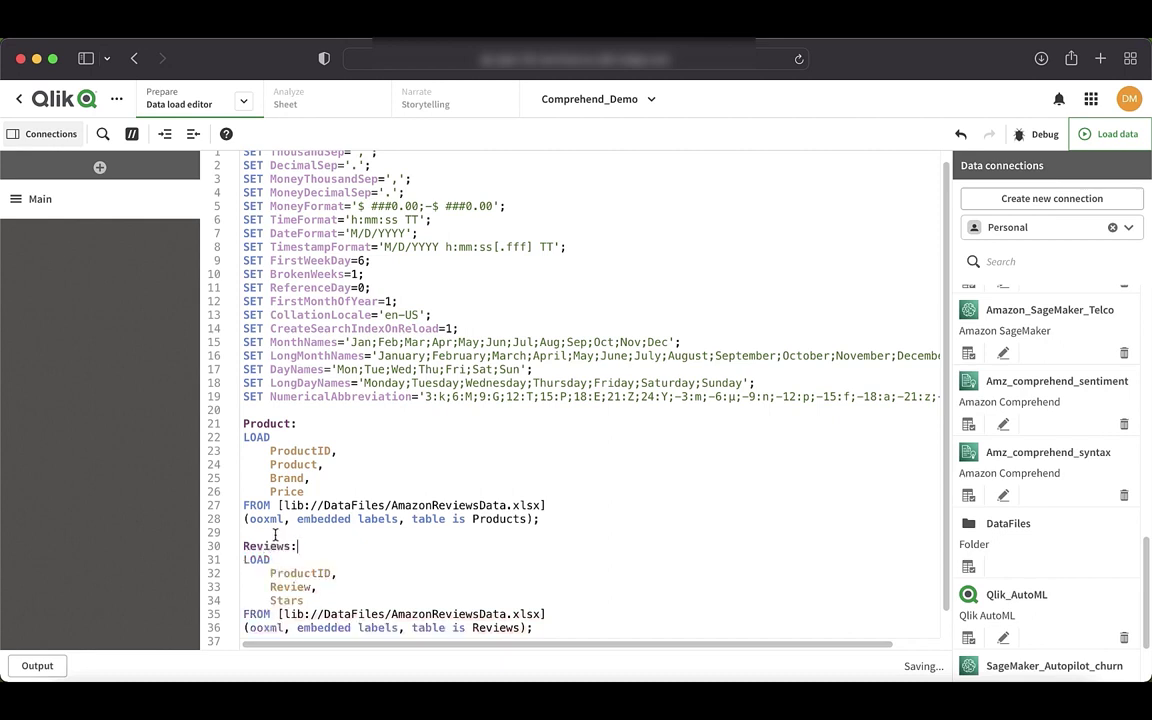
Add 'RowNo() as RowID,' to the Reviews LOAD and reload the data.
{"action": "scroll", "coordinate": [275, 535], "scroll_direction": "down", "scroll_amount": 1}
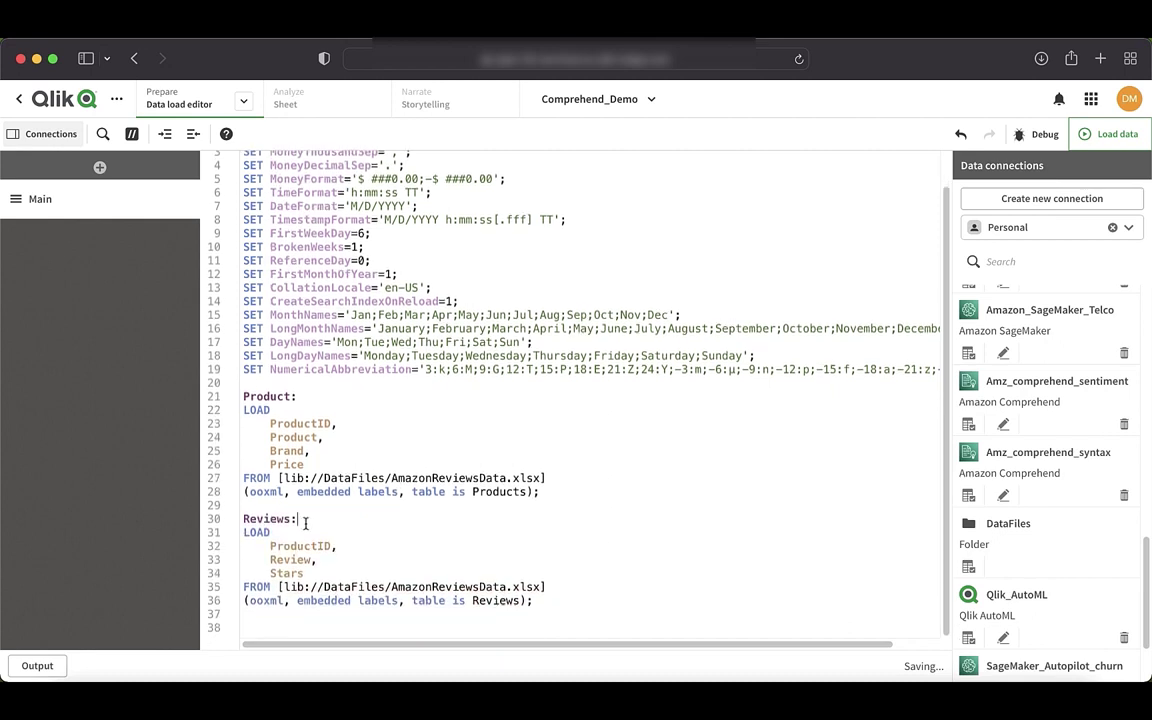
{"action": "key", "text": "Return"}
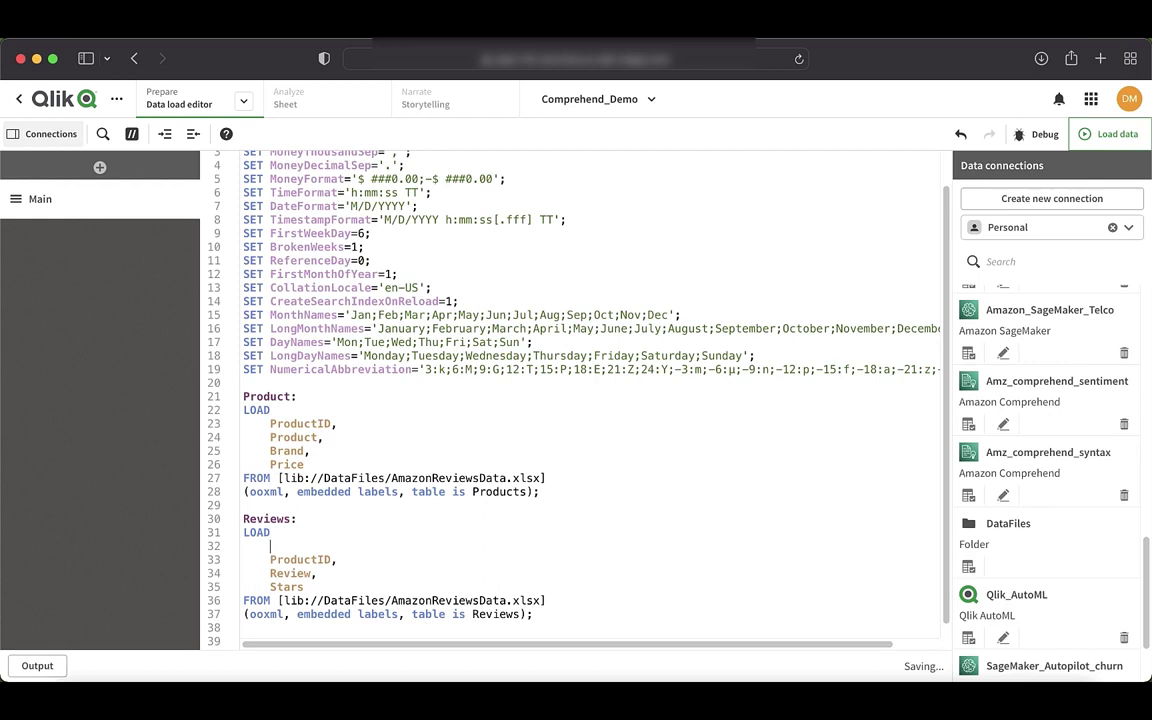
{"action": "type", "text": "RowNo"}
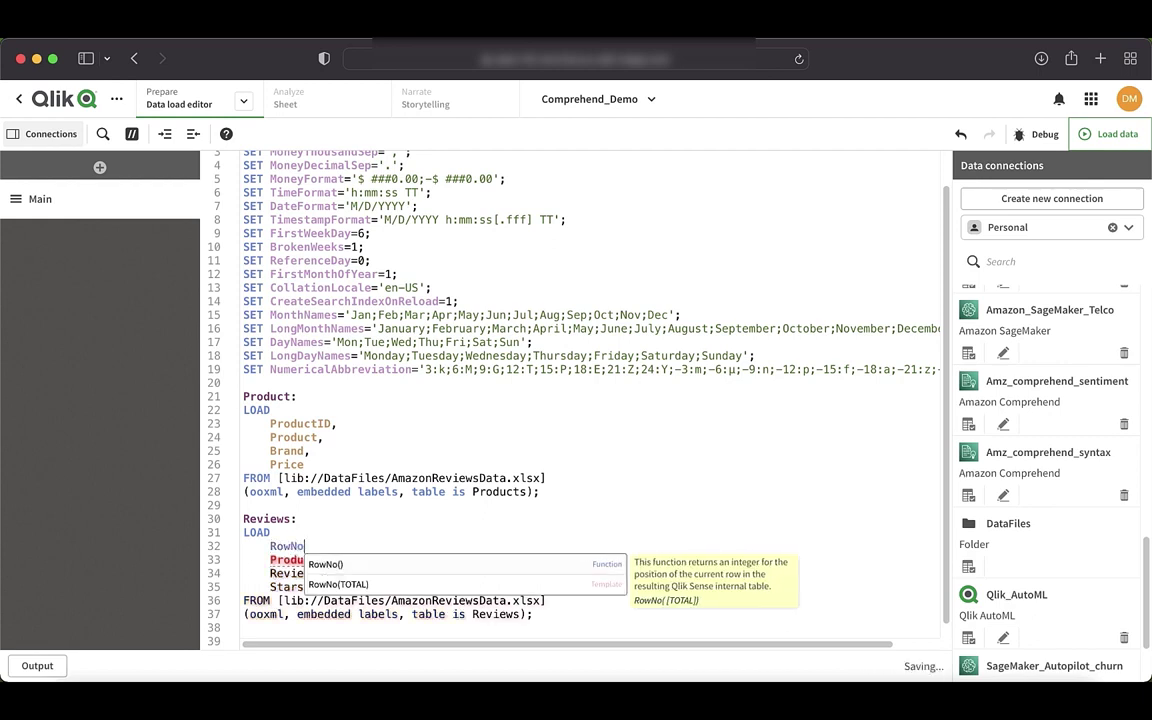
{"action": "type", "text": "() as "}
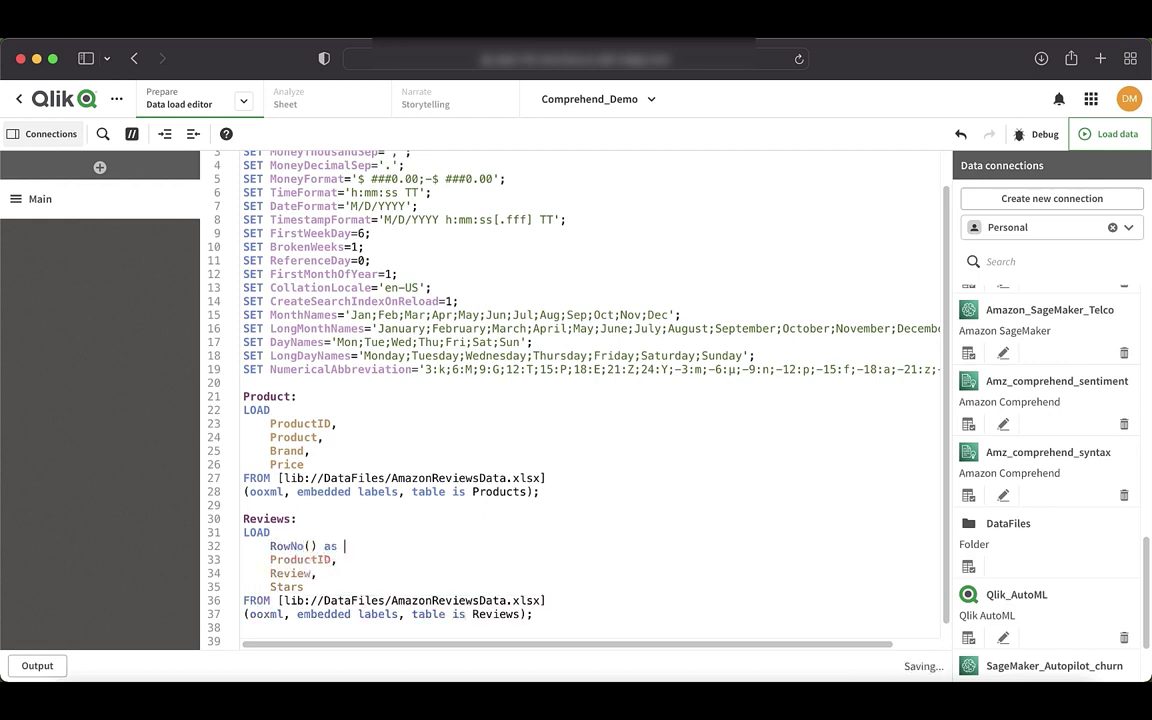
{"action": "type", "text": "RowI"}
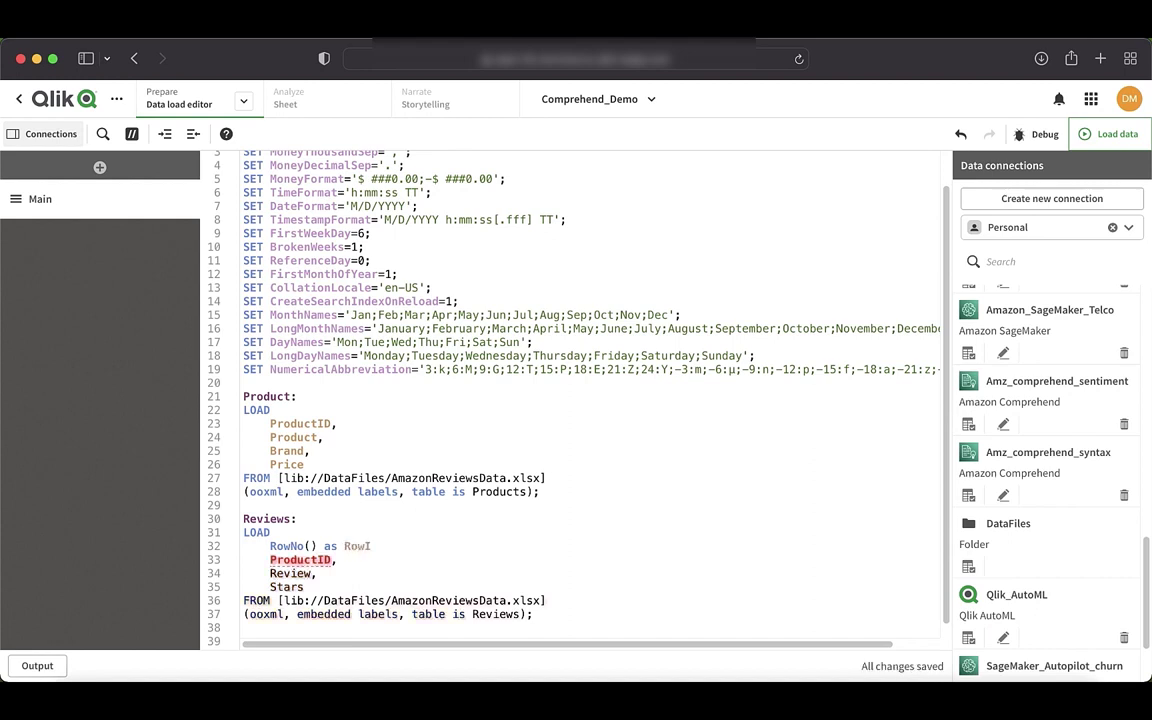
{"action": "type", "text": "D,"}
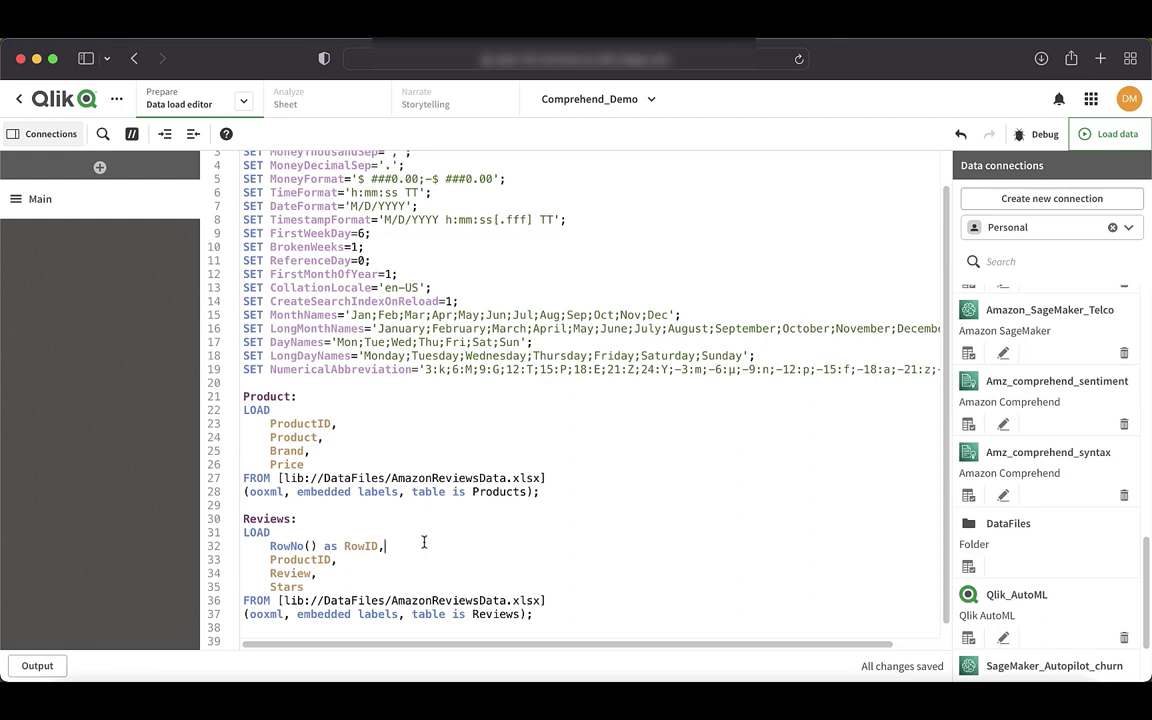
{"action": "scroll", "coordinate": [694, 507], "scroll_direction": "down", "scroll_amount": 1}
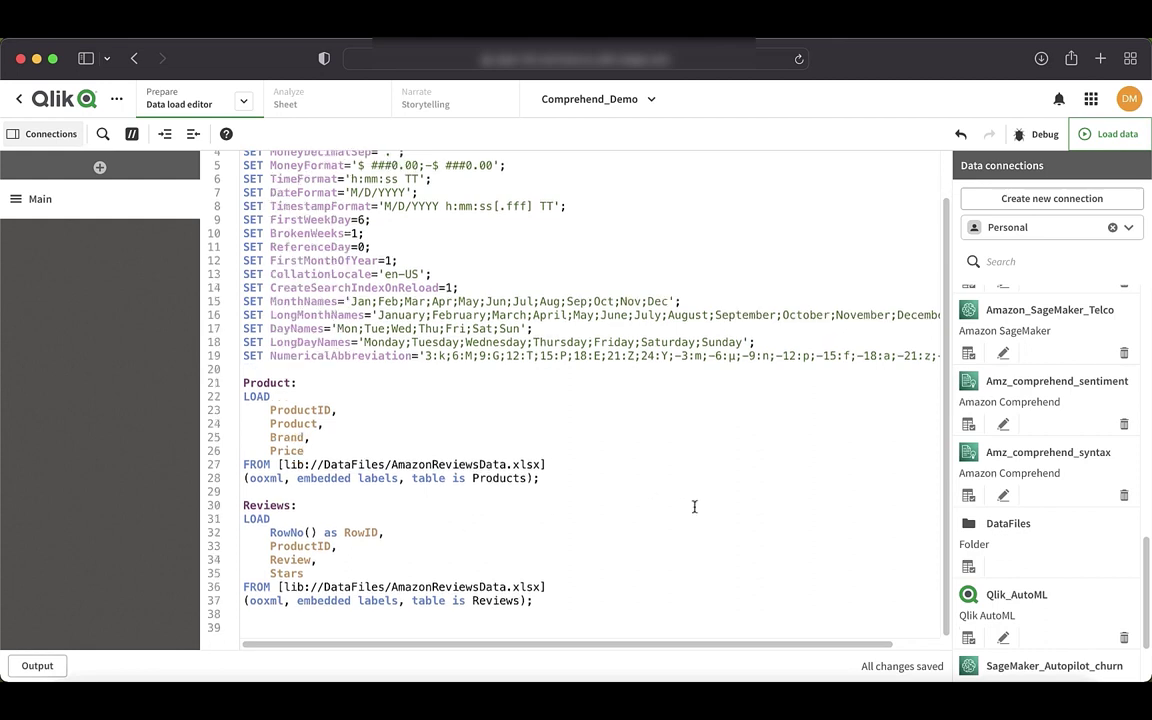
{"action": "left_click", "coordinate": [1100, 134]}
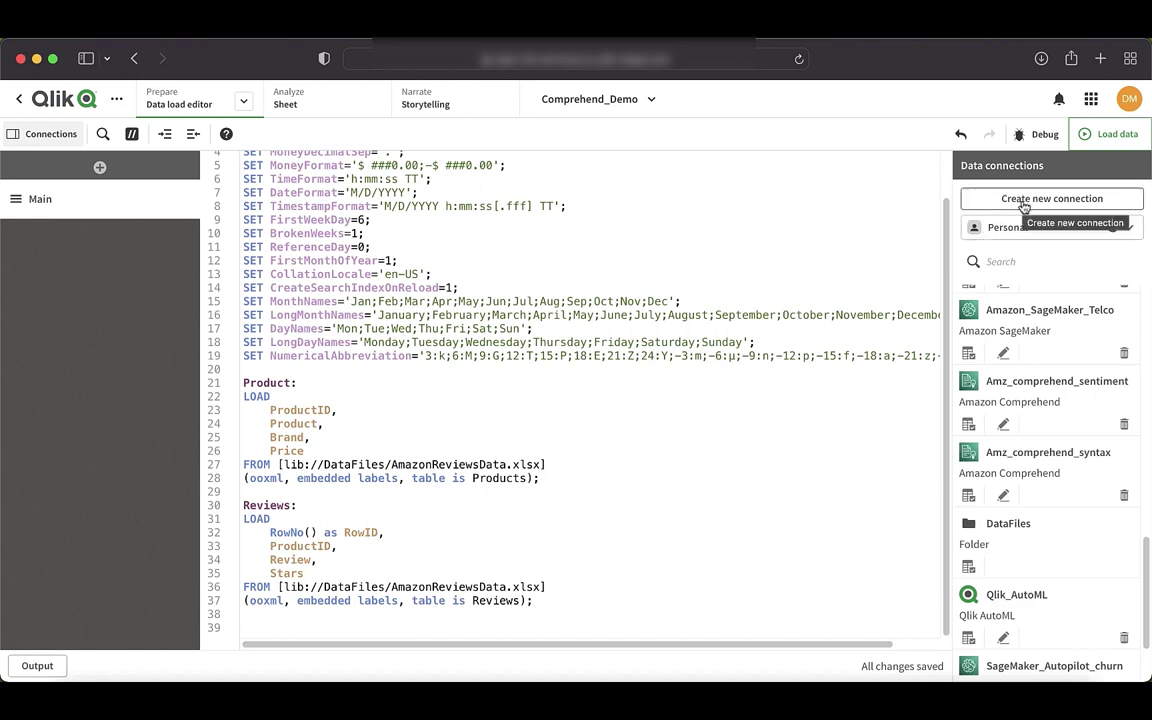
Start a new data connection of type Amazon Comprehend.
{"action": "left_click", "coordinate": [1024, 203]}
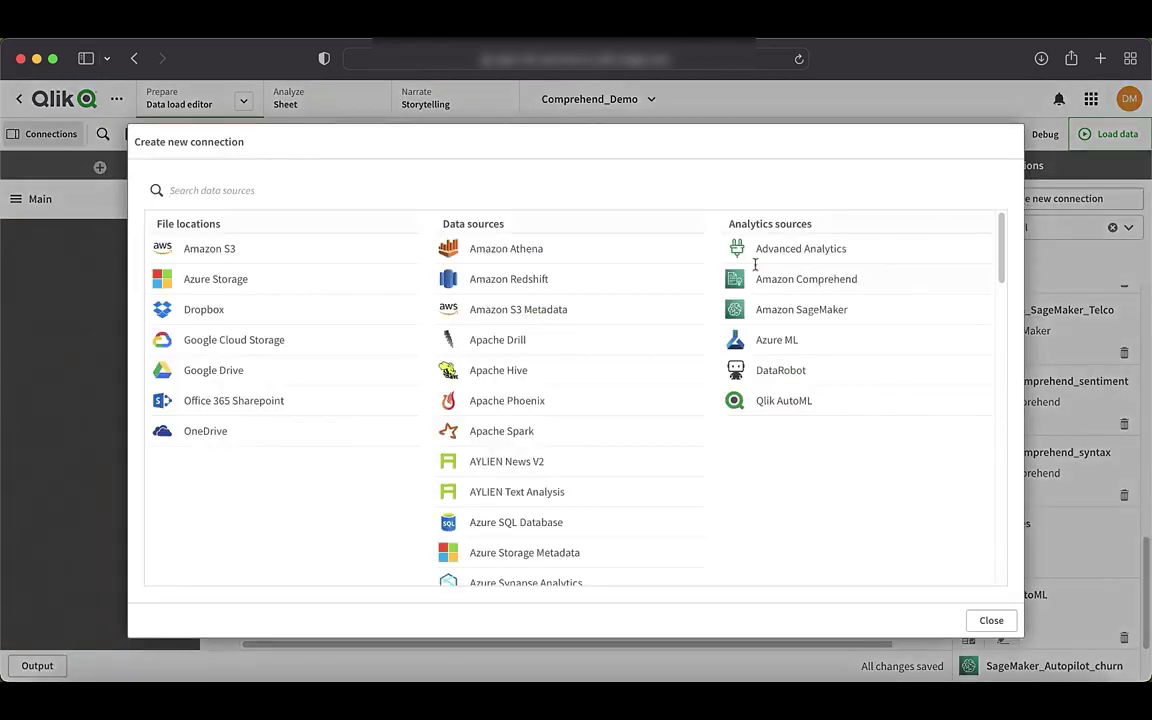
{"action": "left_click", "coordinate": [790, 284]}
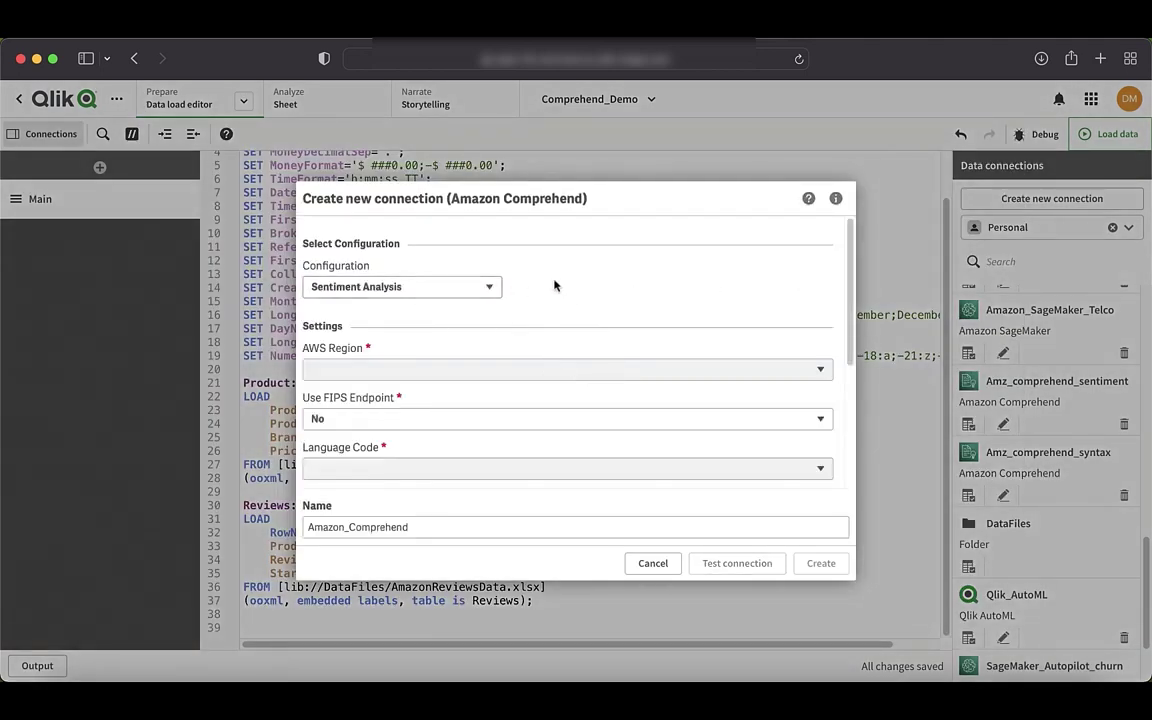
Keep Sentiment Analysis, set region US East (N. Virginia) and language code English.
{"action": "left_click", "coordinate": [481, 289]}
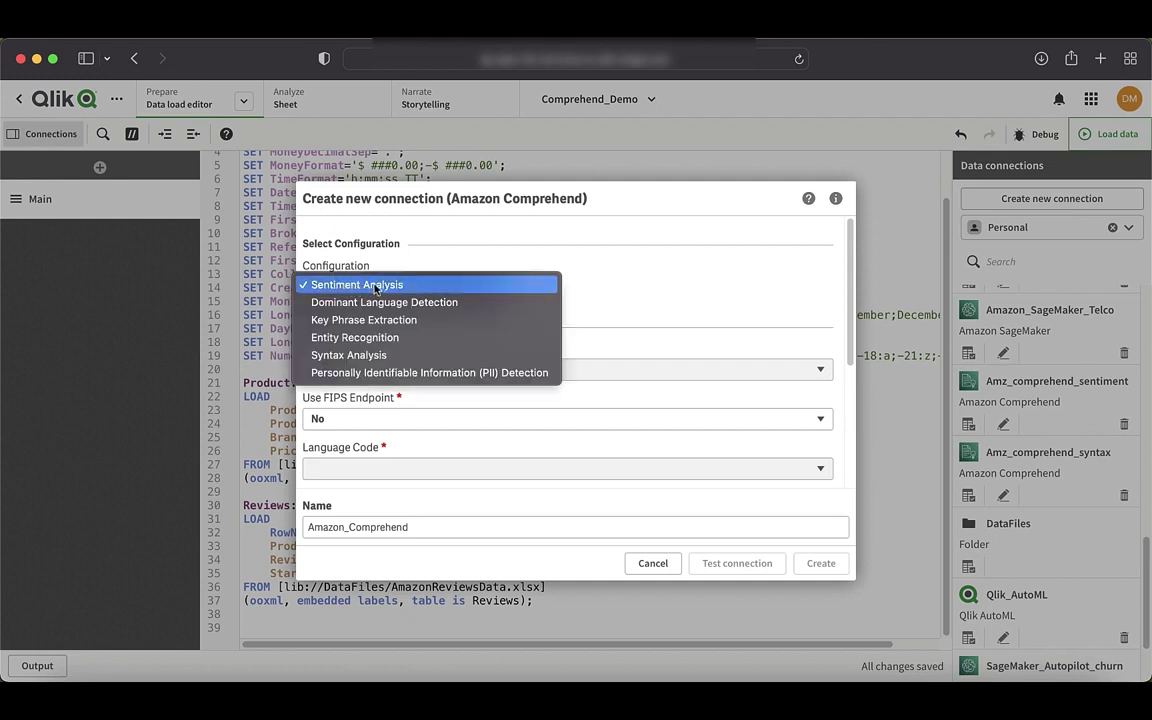
{"action": "left_click", "coordinate": [610, 287]}
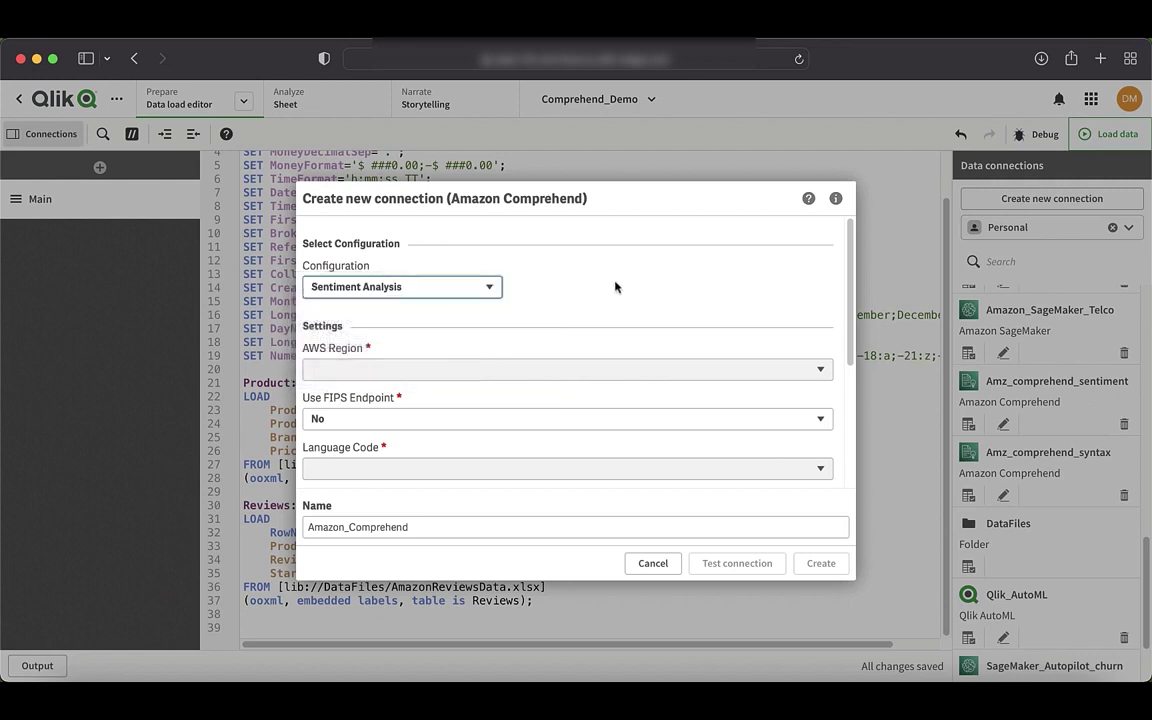
{"action": "scroll", "coordinate": [595, 310], "scroll_direction": "down", "scroll_amount": 2}
{"action": "left_click", "coordinate": [527, 322]}
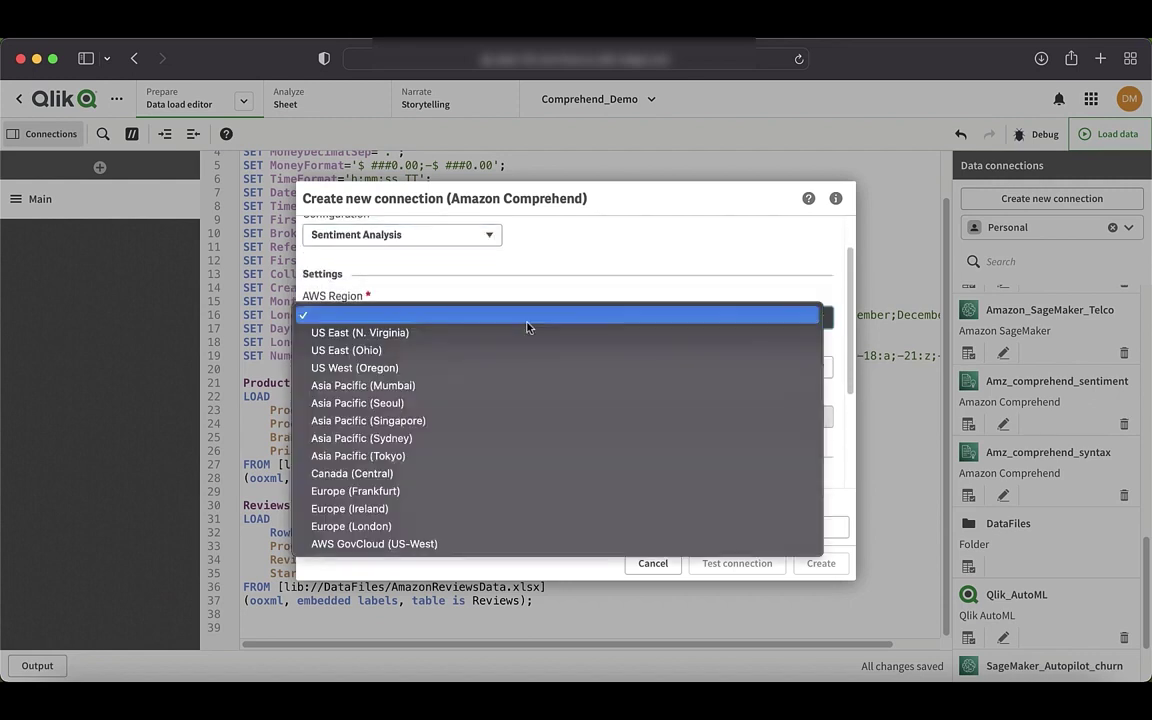
{"action": "left_click", "coordinate": [470, 335]}
{"action": "scroll", "coordinate": [532, 352], "scroll_direction": "down", "scroll_amount": 2}
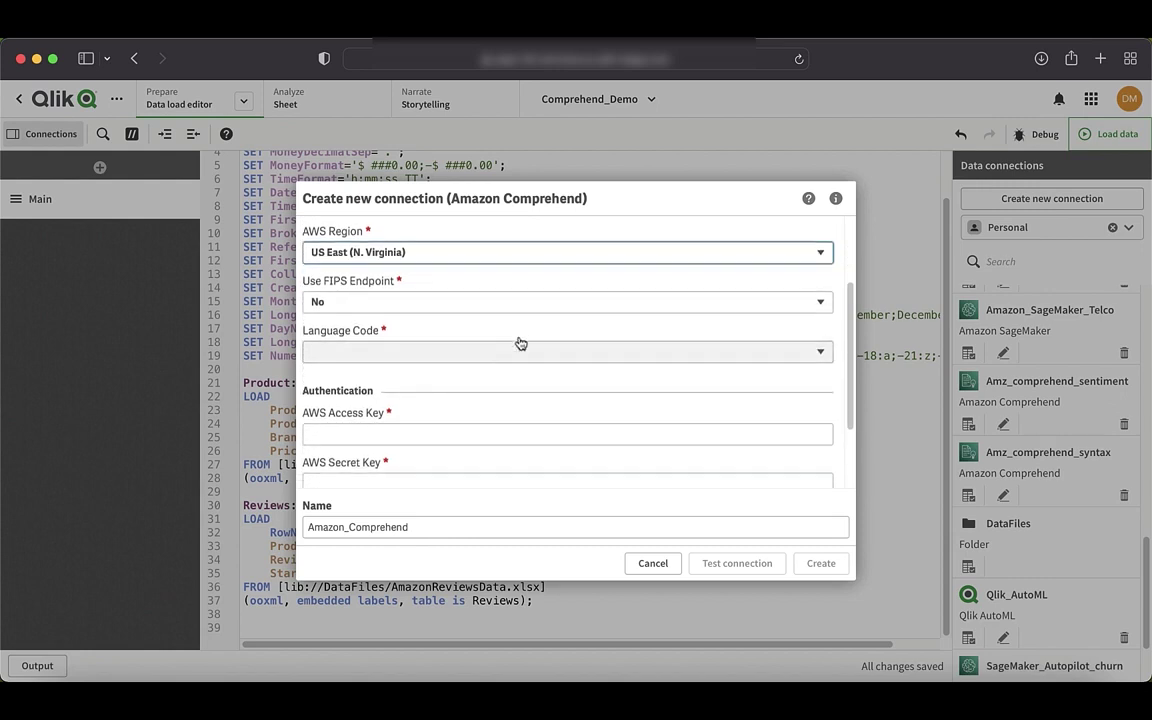
{"action": "left_click", "coordinate": [486, 355]}
{"action": "left_click", "coordinate": [463, 364]}
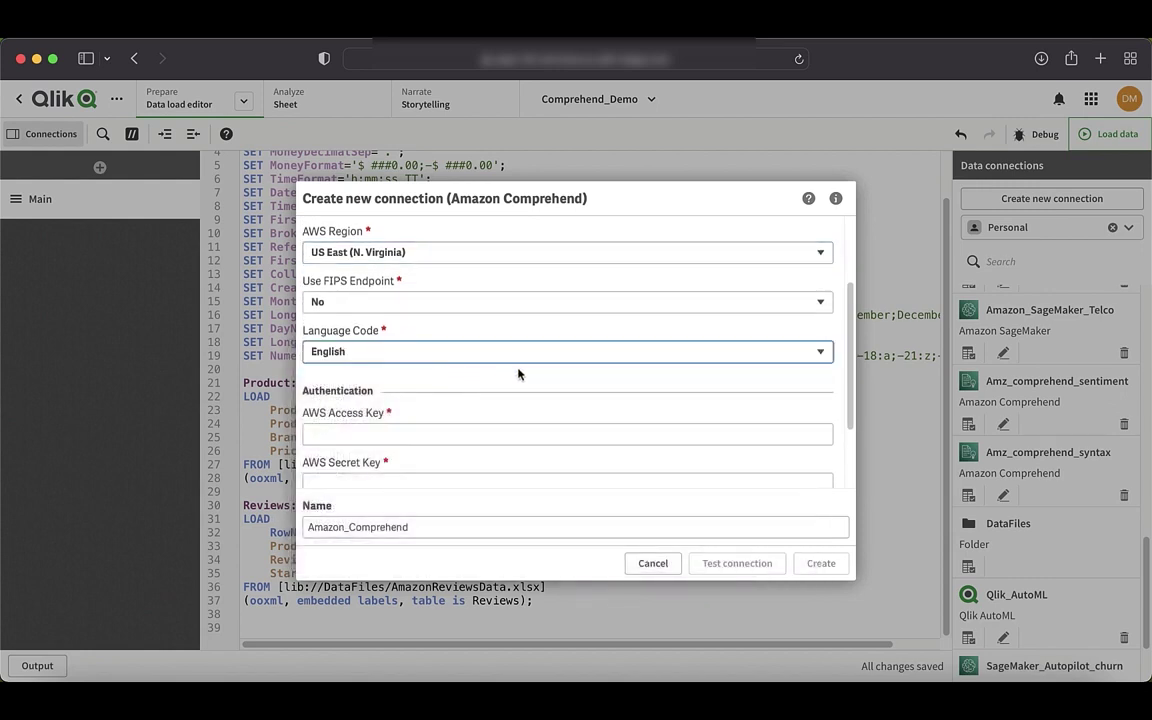
{"action": "scroll", "coordinate": [516, 372], "scroll_direction": "down", "scroll_amount": 2}
Fill in the AWS access key field, fetching the credentials from the saved note.
{"action": "left_click", "coordinate": [460, 377]}
{"action": "scroll", "coordinate": [462, 379], "scroll_direction": "down", "scroll_amount": 1}
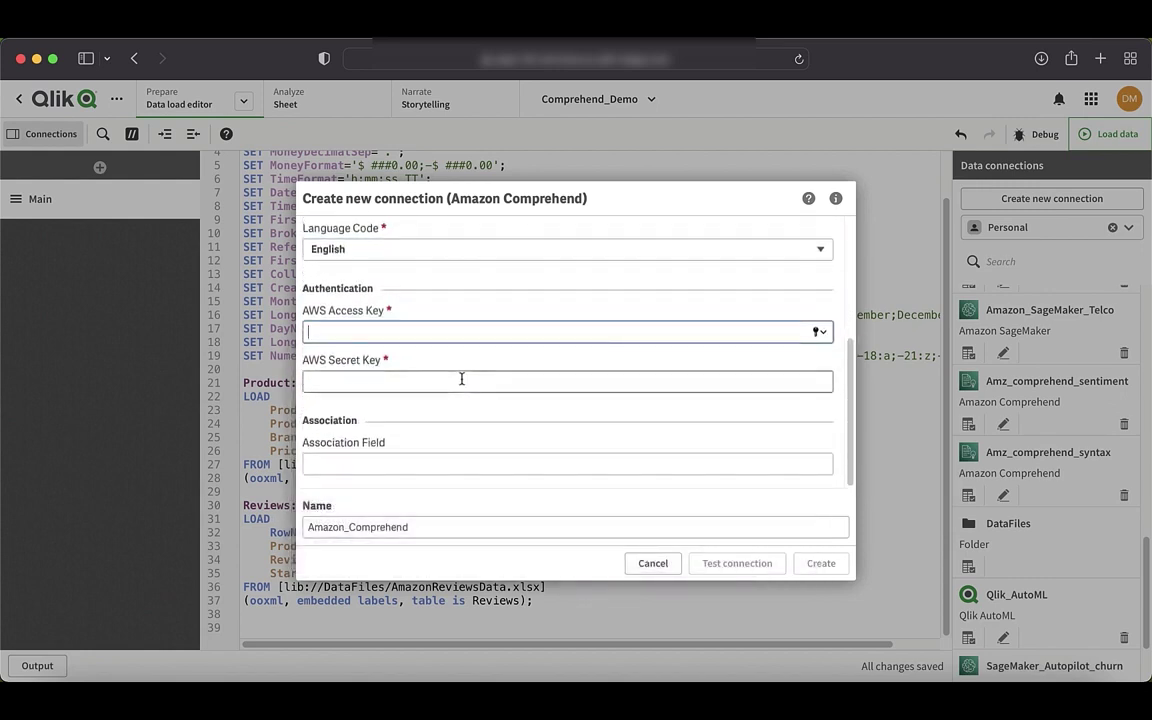
{"action": "left_click_drag", "start_coordinate": [387, 310], "coordinate": [310, 318]}
{"action": "left_click_drag", "start_coordinate": [330, 360], "coordinate": [391, 362]}
{"action": "left_click", "coordinate": [430, 364]}
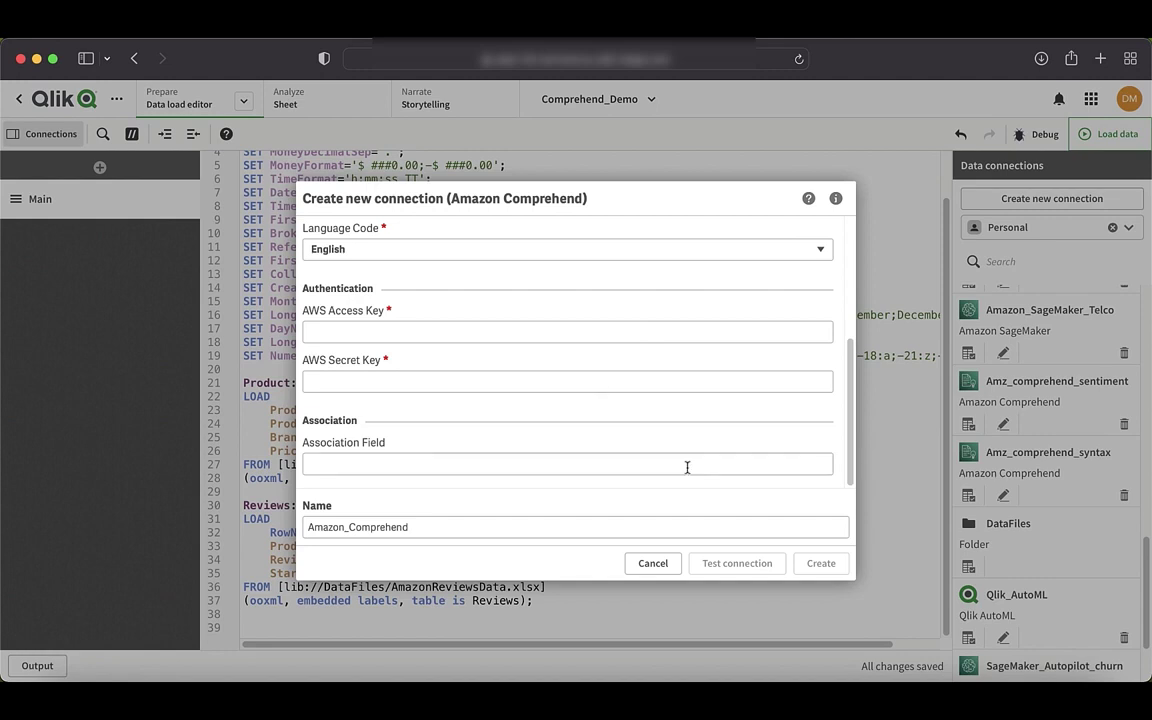
{"action": "left_click", "coordinate": [668, 660]}
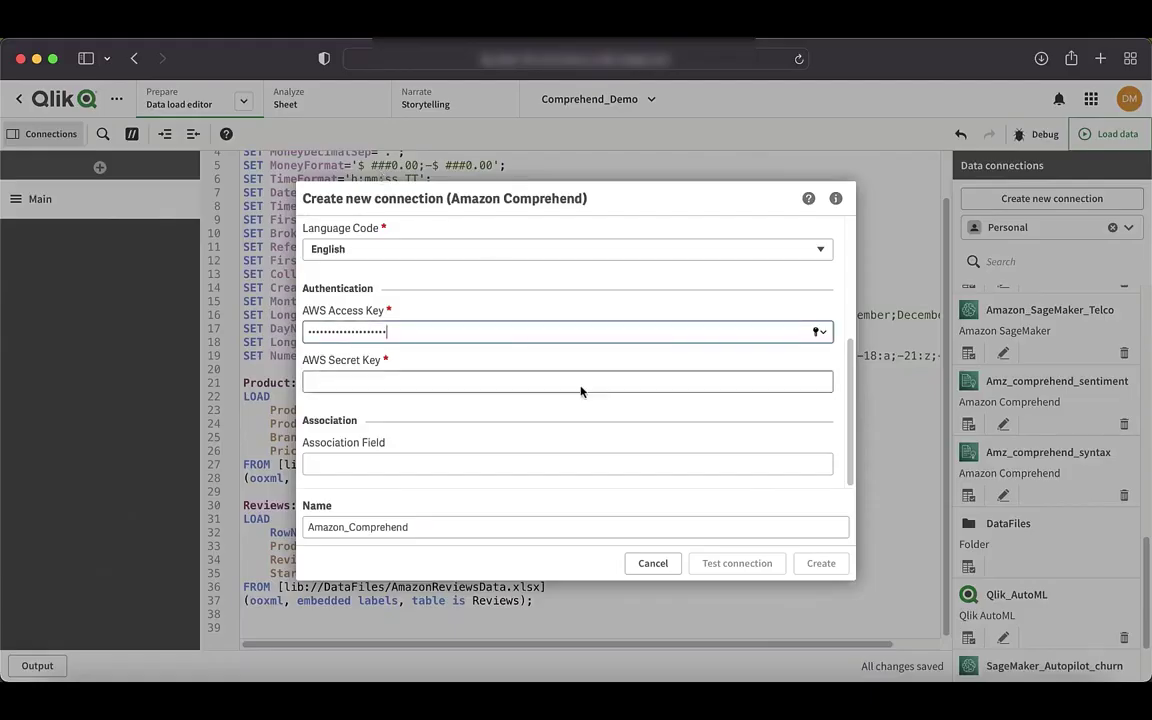
Paste the AWS secret key, rename to Amazon_Comprehend_video, test successfully, and create the connection.
{"action": "left_click", "coordinate": [393, 380]}
{"action": "key", "text": "super+v"}
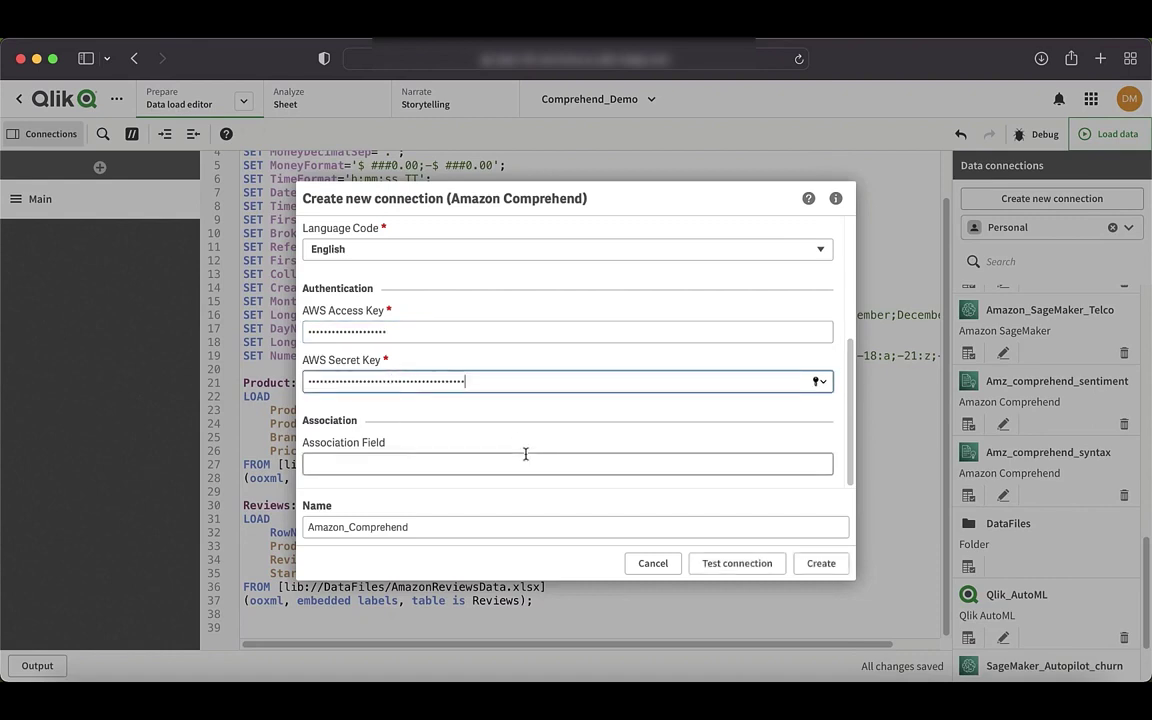
{"action": "left_click", "coordinate": [448, 532]}
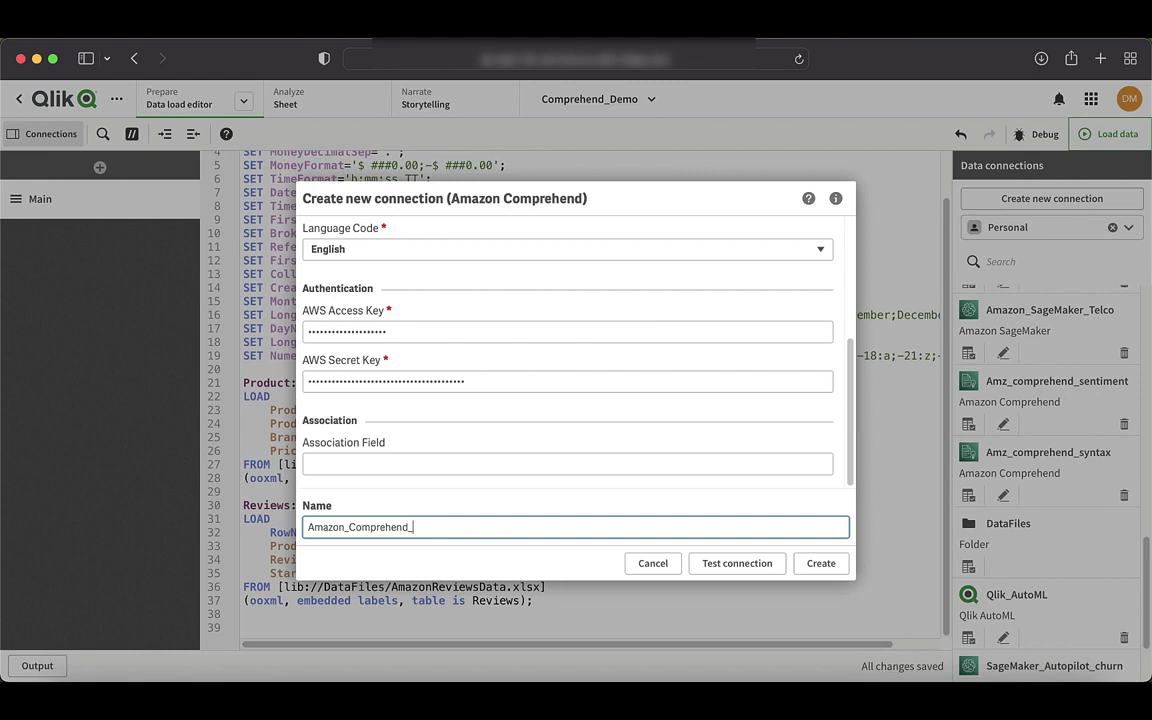
{"action": "type", "text": "_video"}
{"action": "left_click", "coordinate": [722, 565]}
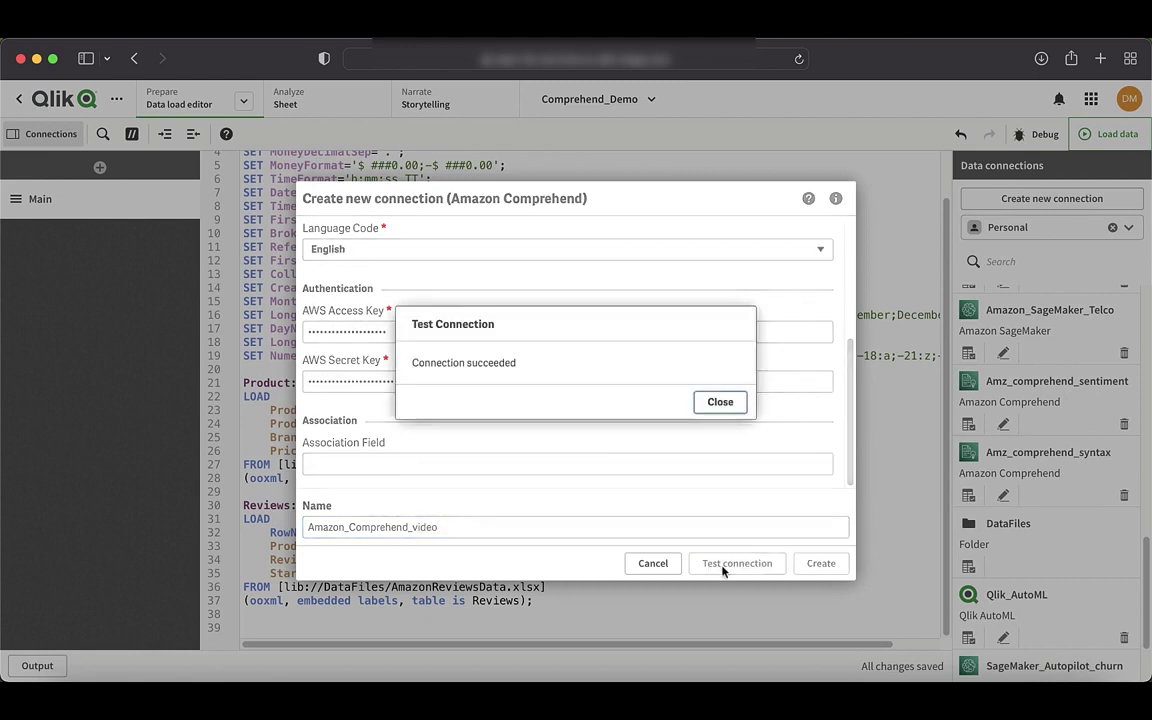
{"action": "left_click", "coordinate": [722, 400]}
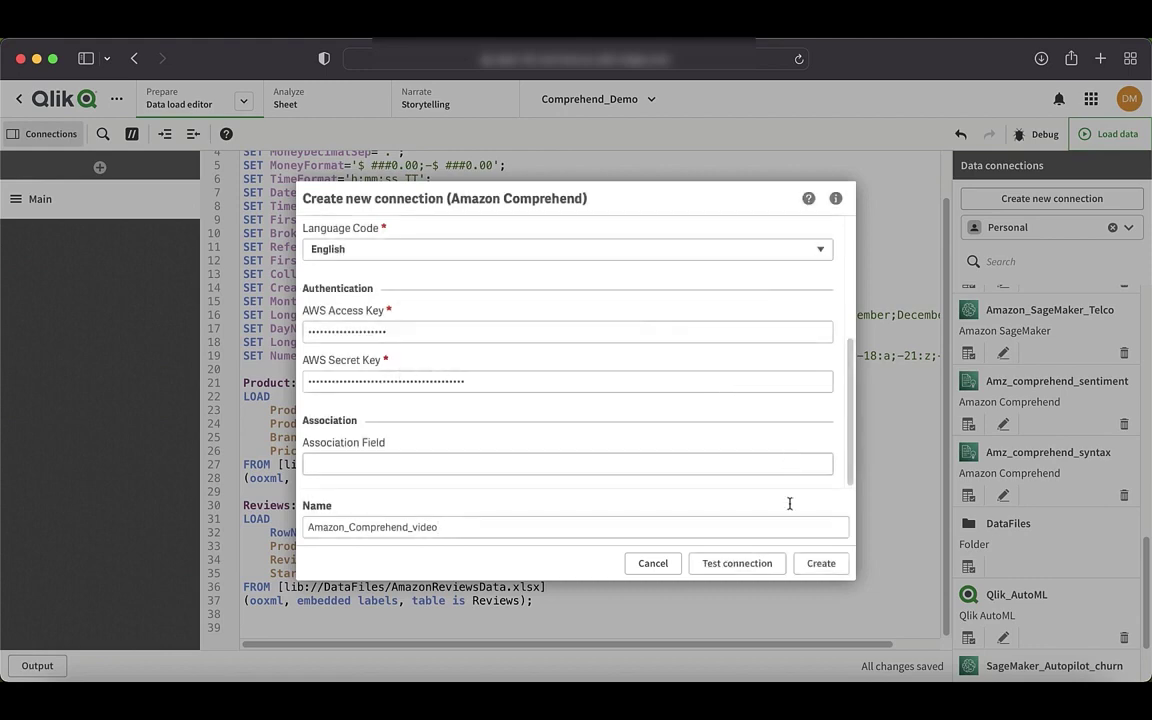
{"action": "left_click", "coordinate": [818, 564]}
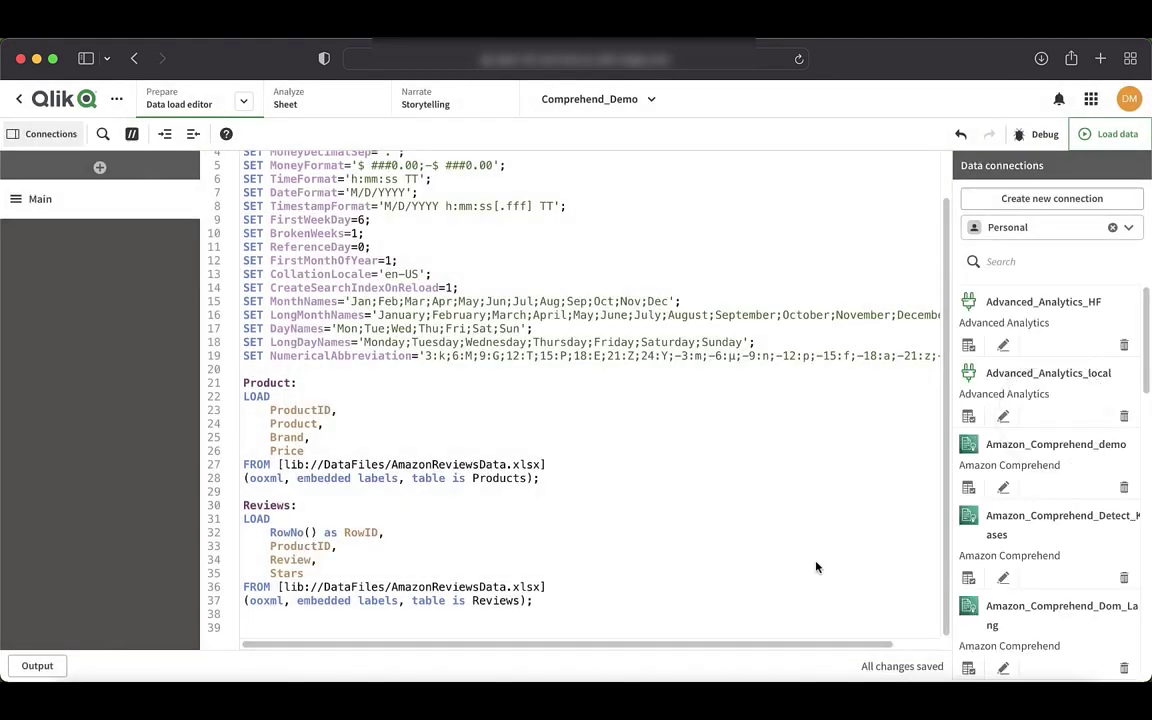
Add a blank line at the end of the script and preview Amazon_Comprehend_video's data selection.
{"action": "left_click", "coordinate": [624, 606]}
{"action": "key", "text": "Return"}
{"action": "key", "text": "Return"}
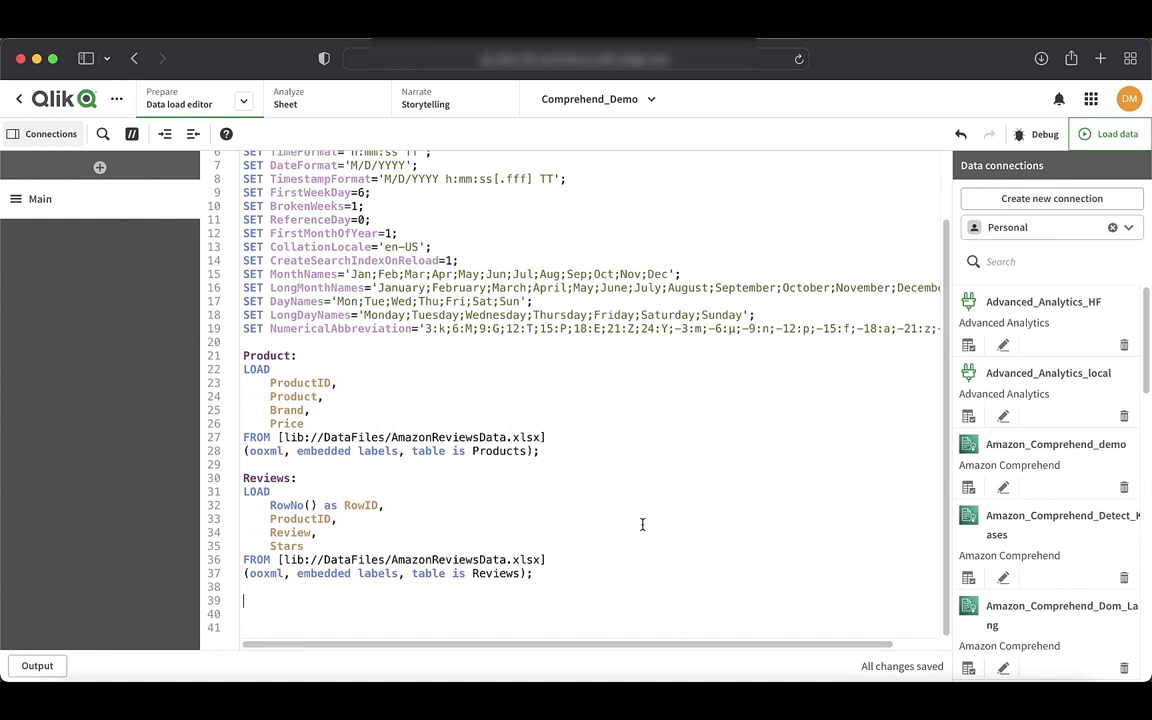
{"action": "scroll", "coordinate": [1095, 440], "scroll_direction": "down", "scroll_amount": 3}
{"action": "scroll", "coordinate": [1091, 450], "scroll_direction": "down", "scroll_amount": 7}
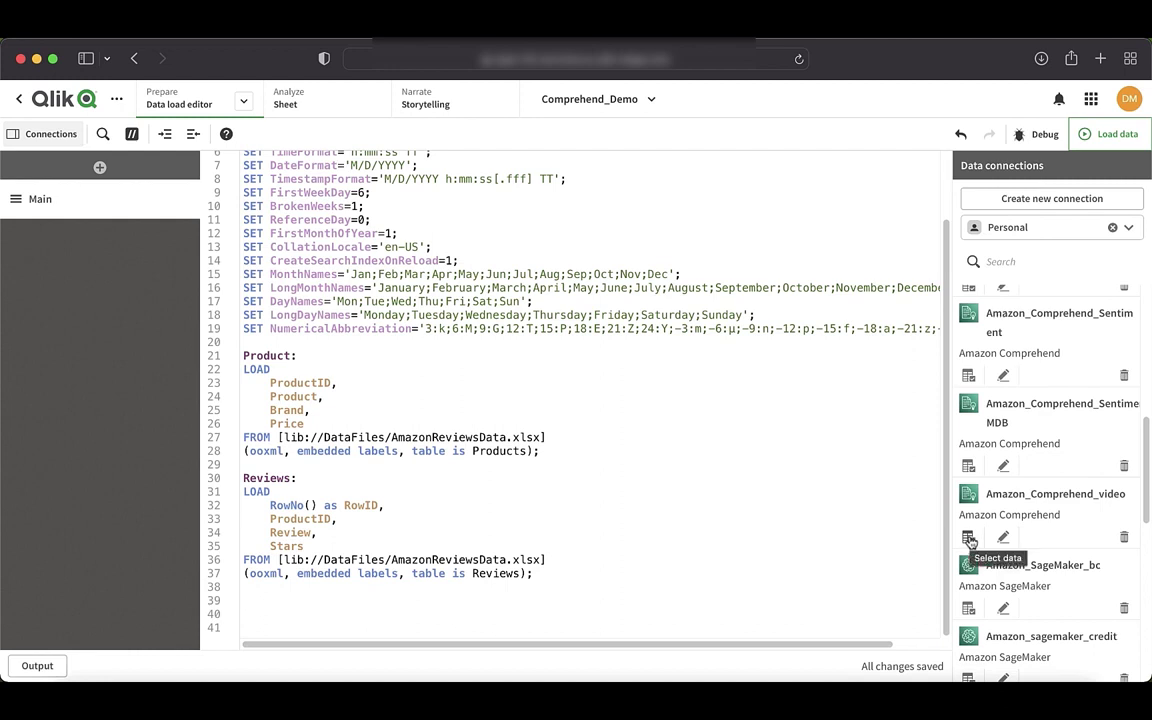
{"action": "left_click", "coordinate": [969, 539]}
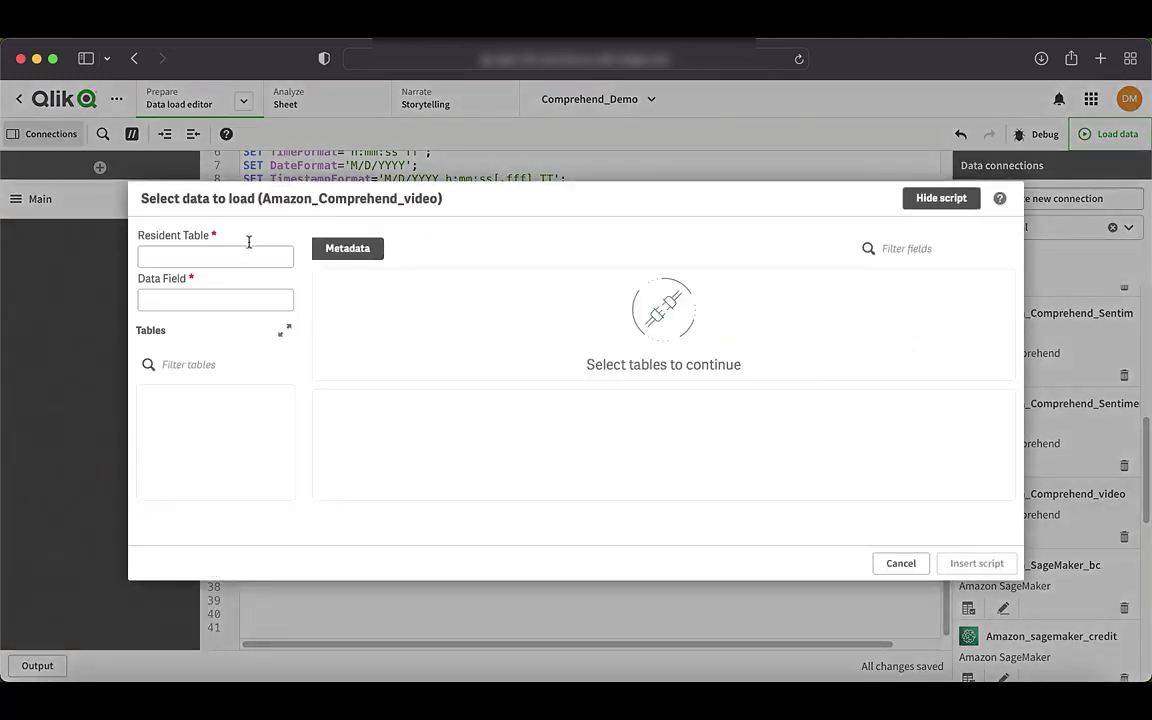
{"action": "left_click", "coordinate": [239, 257]}
{"action": "left_click", "coordinate": [895, 563]}
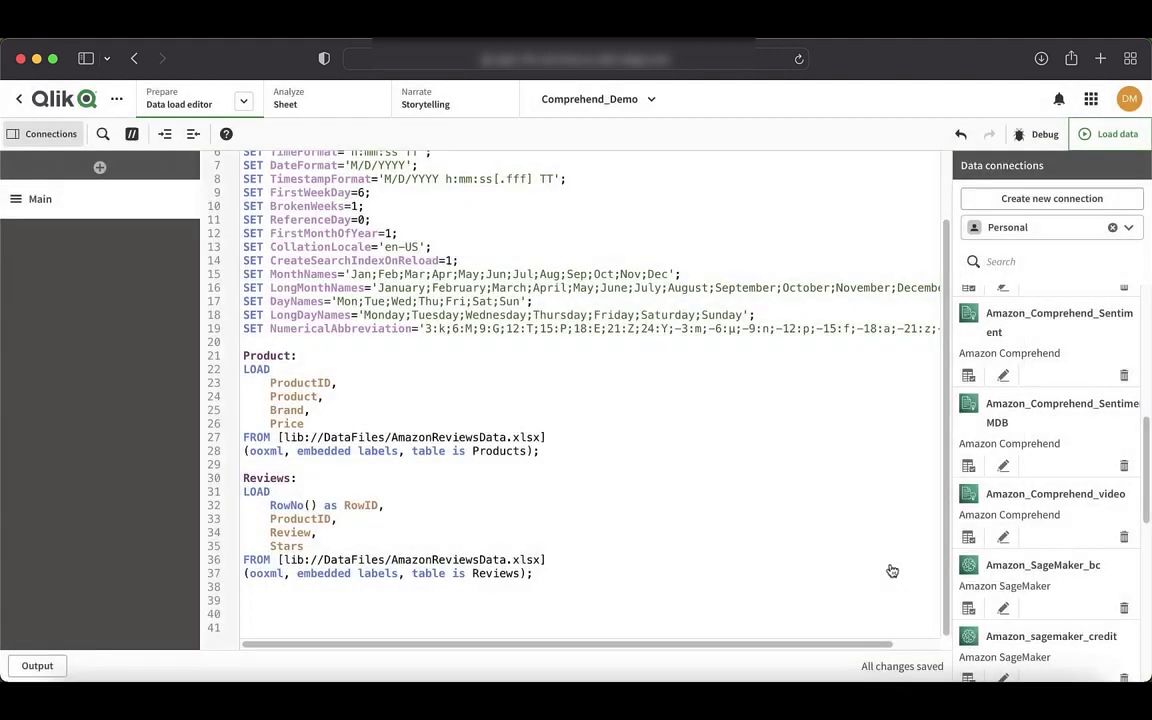
Look up the Reviews table and review field names in the script.
{"action": "double_click", "coordinate": [262, 478]}
{"action": "double_click", "coordinate": [285, 532]}
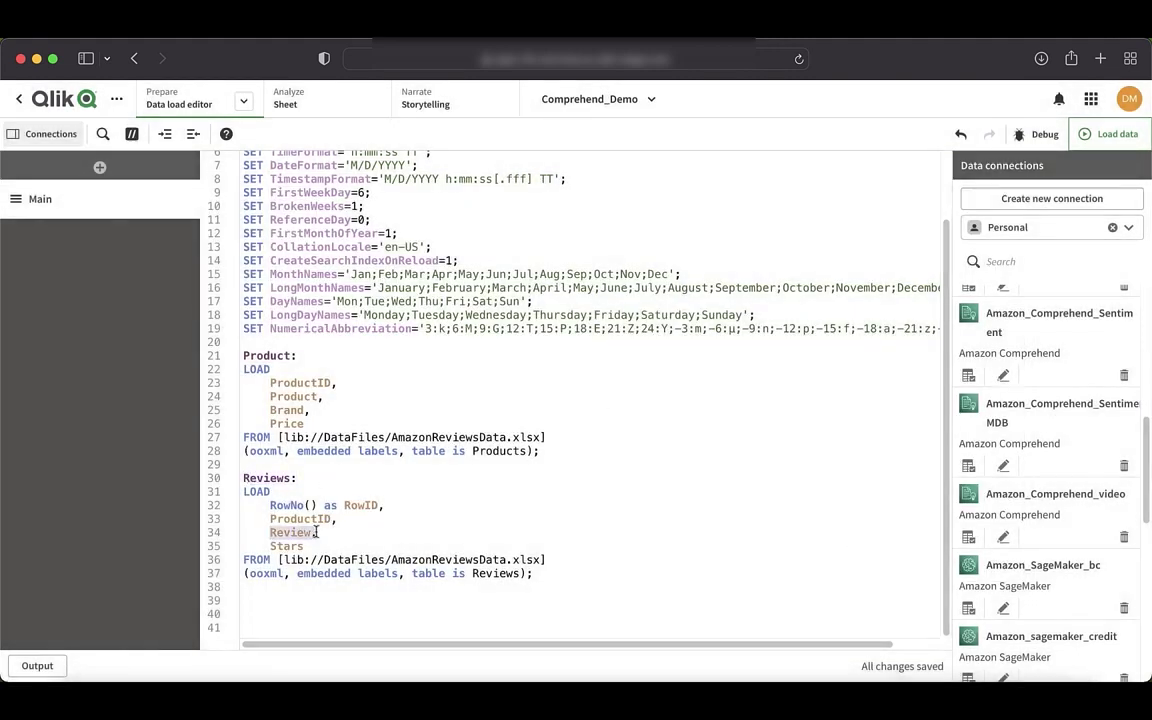
{"action": "scroll", "coordinate": [990, 530], "scroll_direction": "down", "scroll_amount": 1}
{"action": "left_click", "coordinate": [968, 513]}
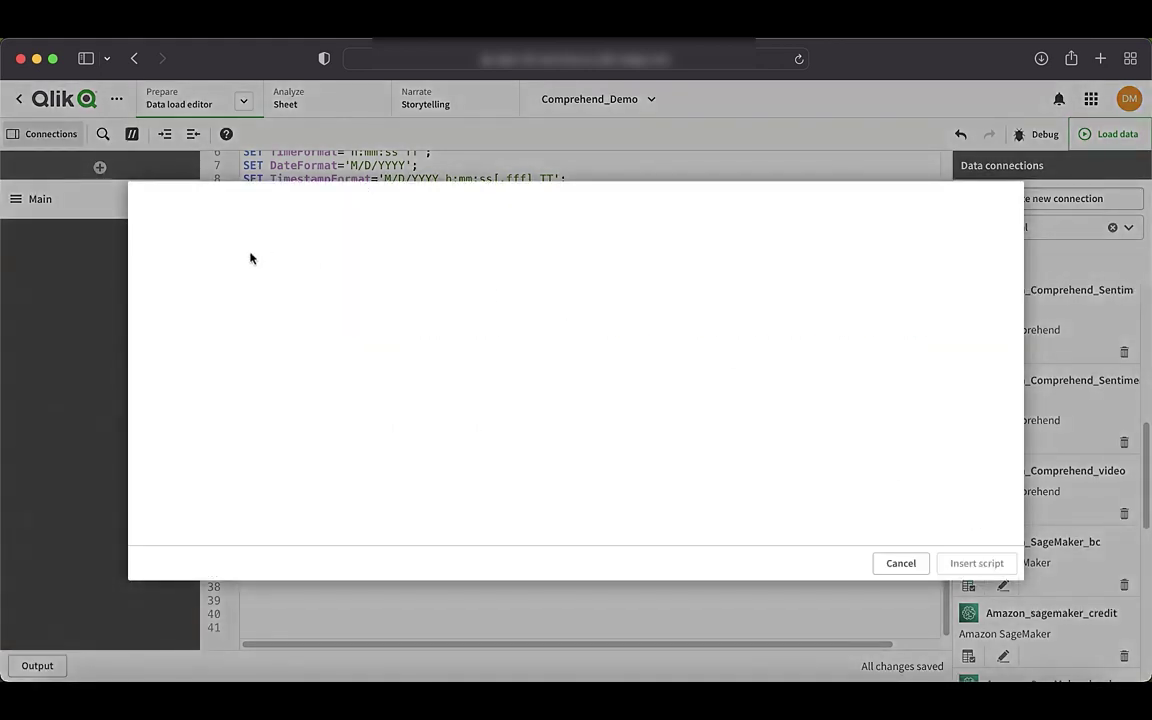
{"action": "left_click", "coordinate": [900, 563]}
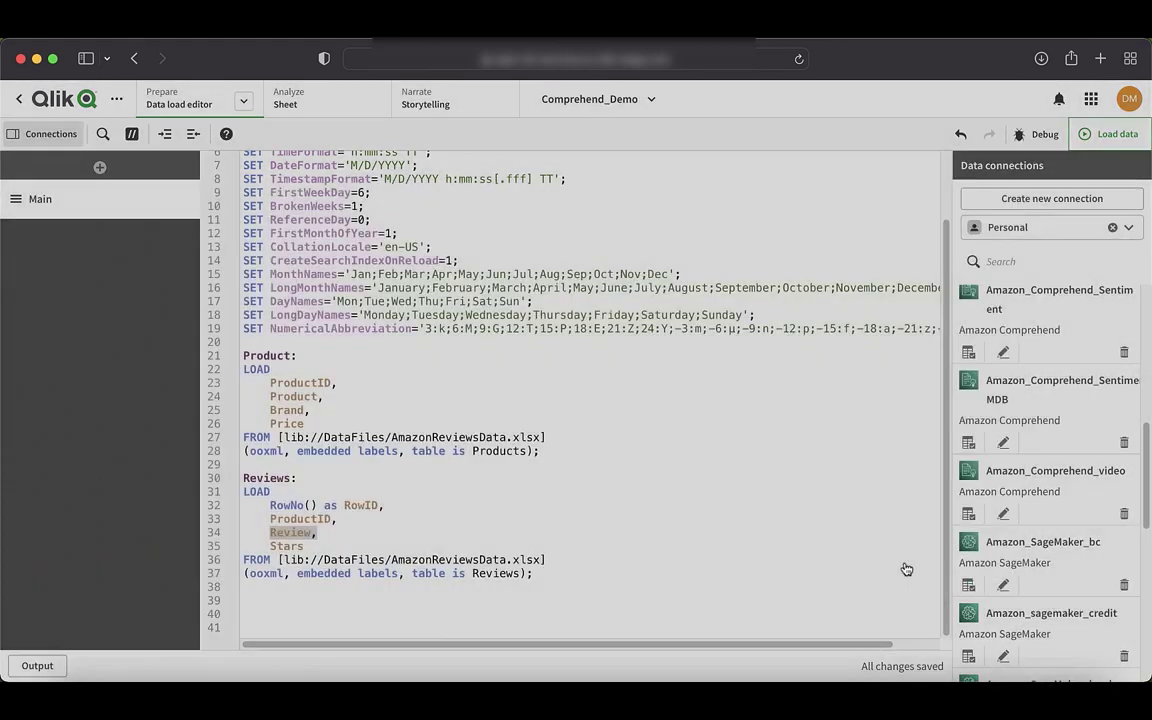
{"action": "double_click", "coordinate": [278, 478]}
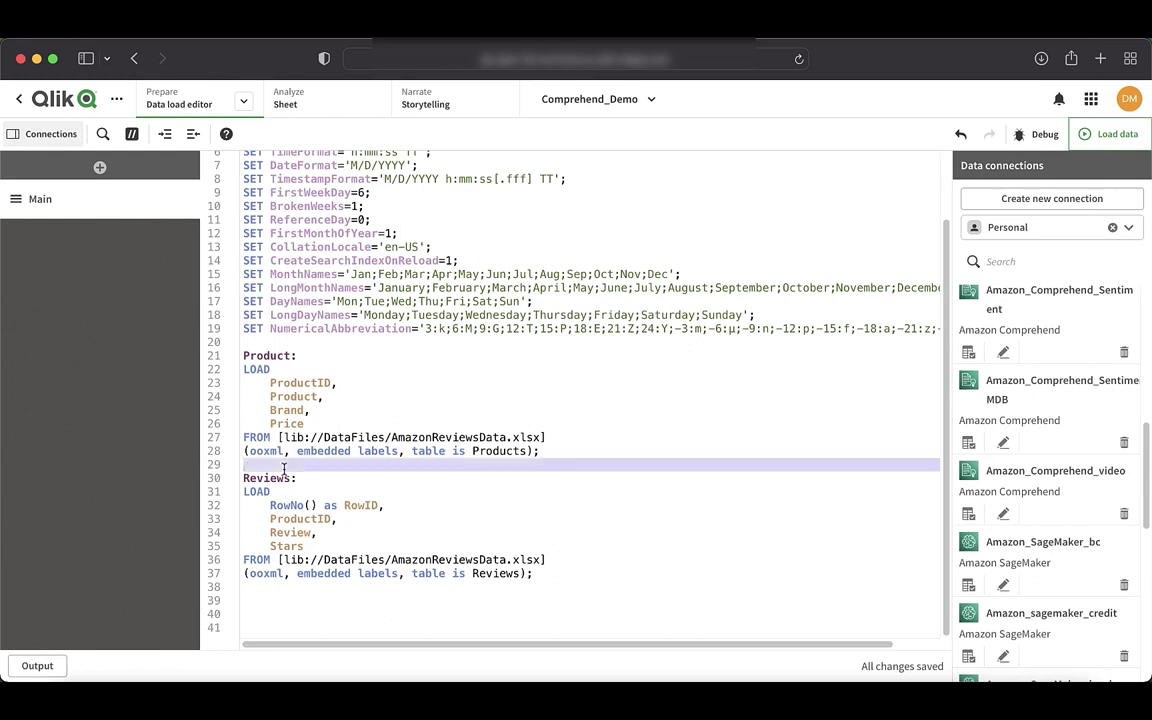
Enter resident table Reviews and data field review in Amazon_Comprehend_video's data selection.
{"action": "left_click", "coordinate": [967, 513]}
{"action": "left_click", "coordinate": [226, 257]}
{"action": "type", "text": "Reb"}
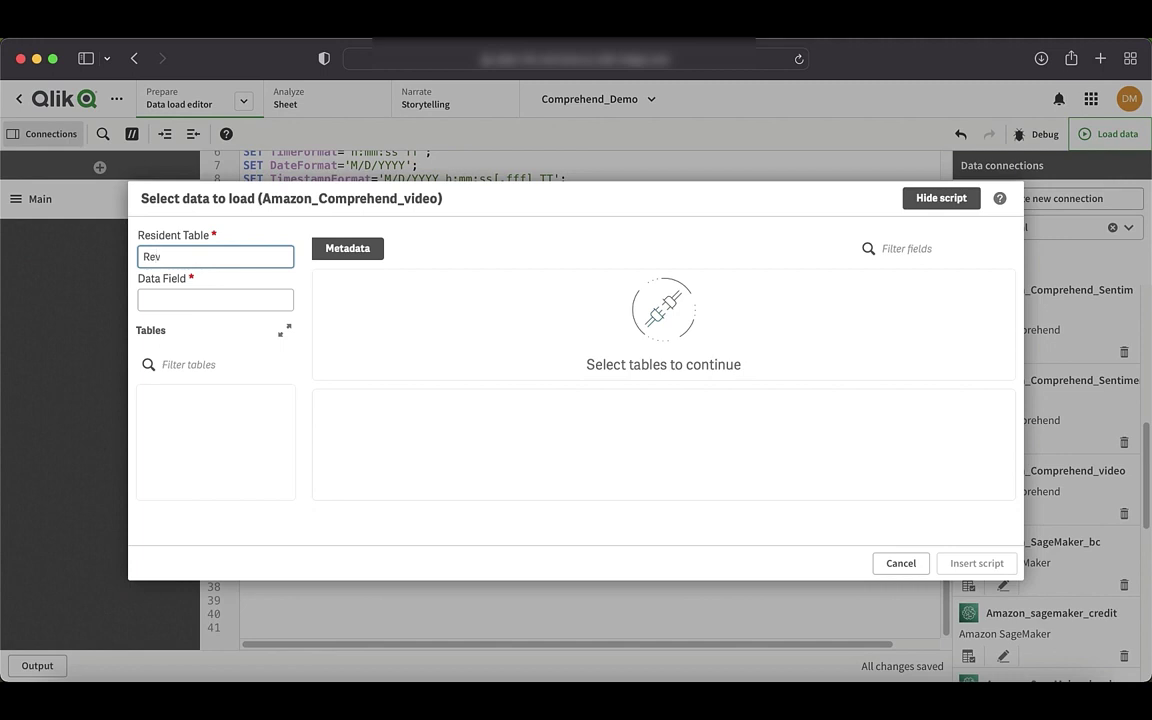
{"action": "type", "text": "iews"}
{"action": "left_click", "coordinate": [155, 299]}
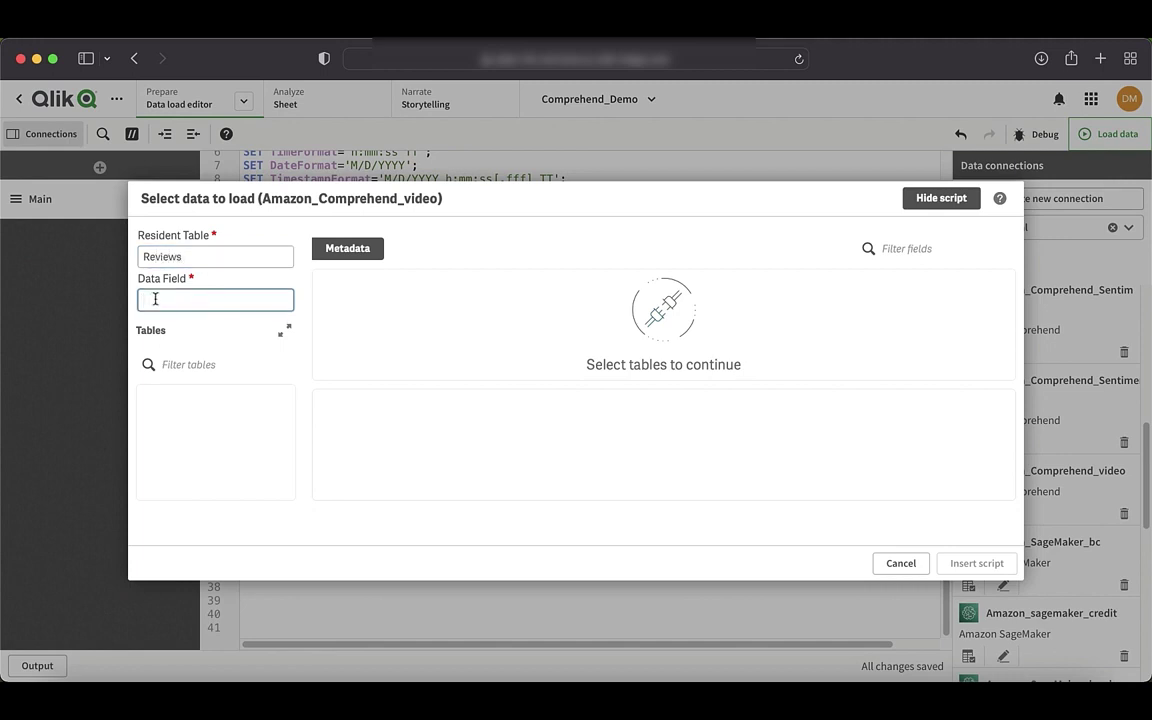
{"action": "type", "text": "review"}
Check the Sentiments table, keeping all five of its fields including SentimentScoreMixed.
{"action": "left_click", "coordinate": [152, 401]}
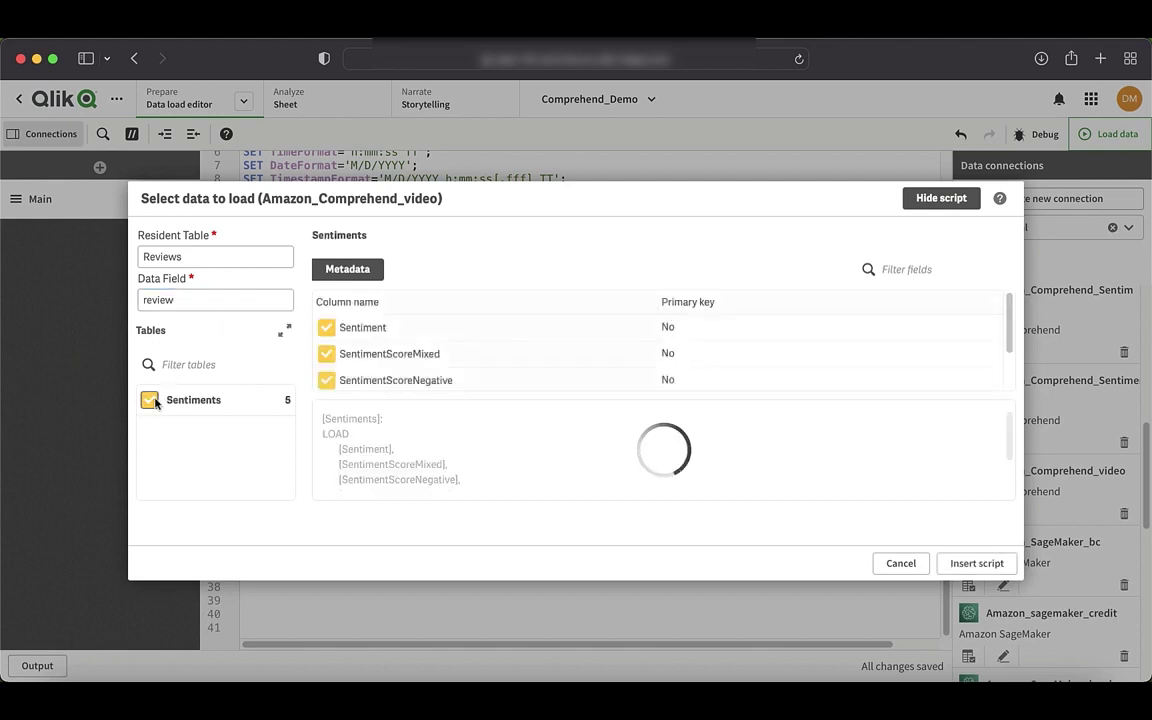
{"action": "scroll", "coordinate": [355, 338], "scroll_direction": "down", "scroll_amount": 1}
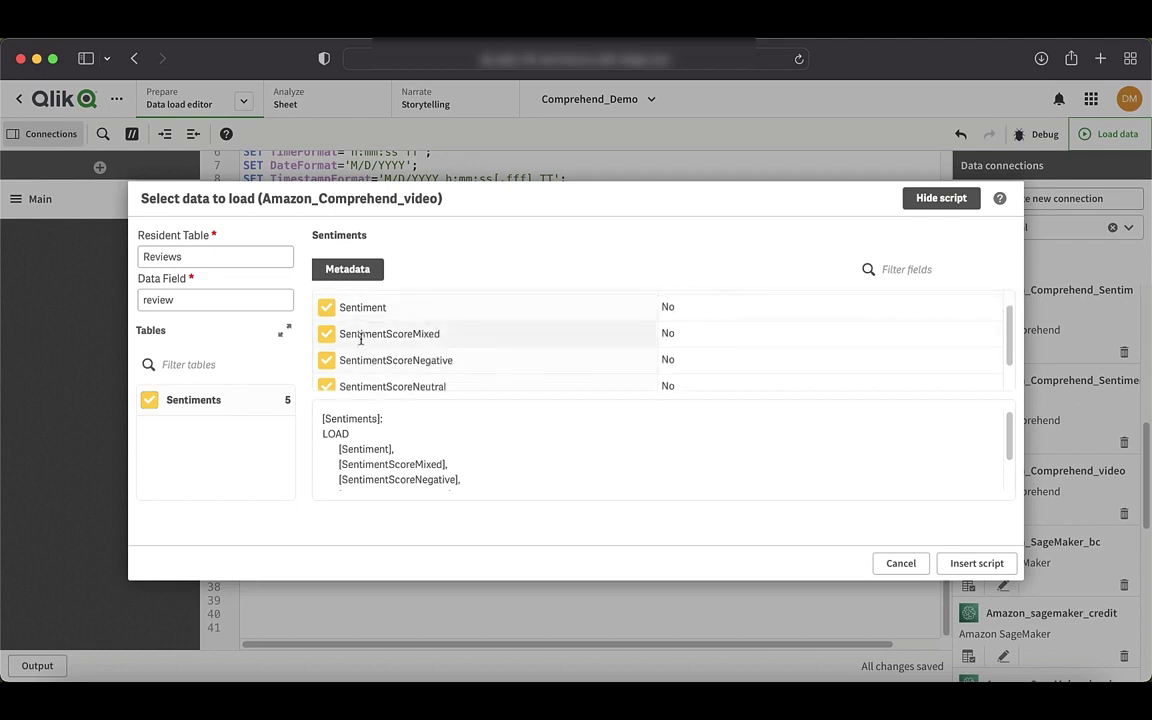
{"action": "left_click", "coordinate": [327, 335]}
{"action": "left_click", "coordinate": [327, 335]}
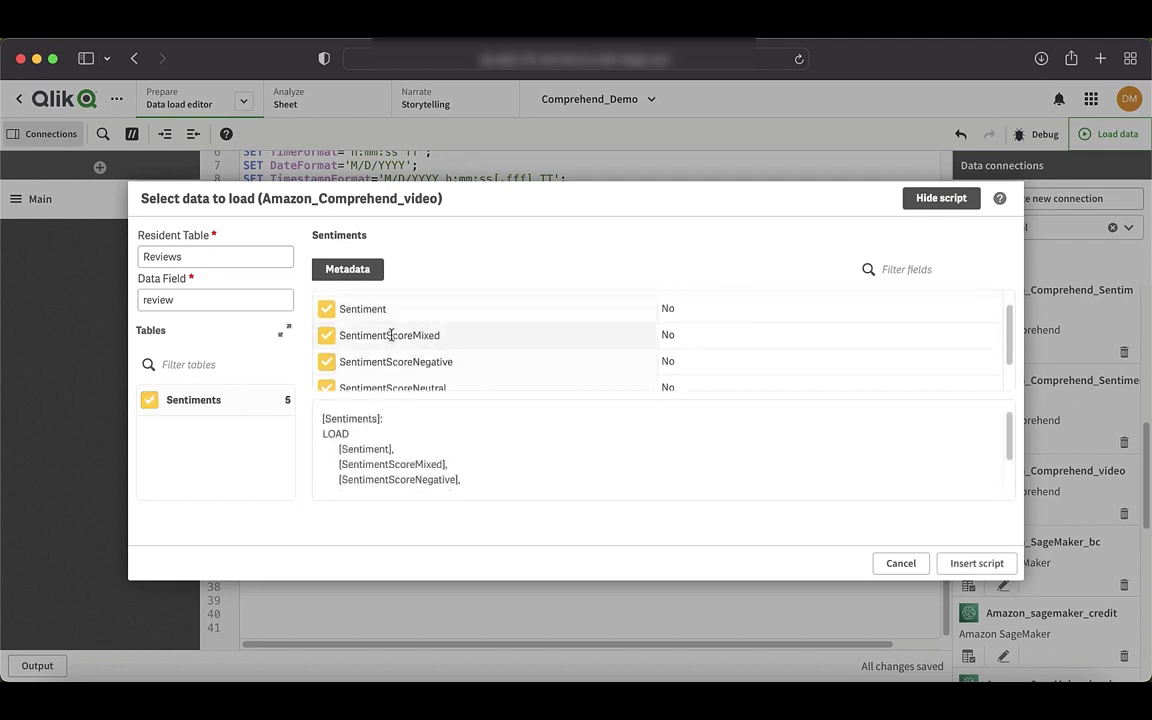
{"action": "scroll", "coordinate": [391, 337], "scroll_direction": "down", "scroll_amount": 2}
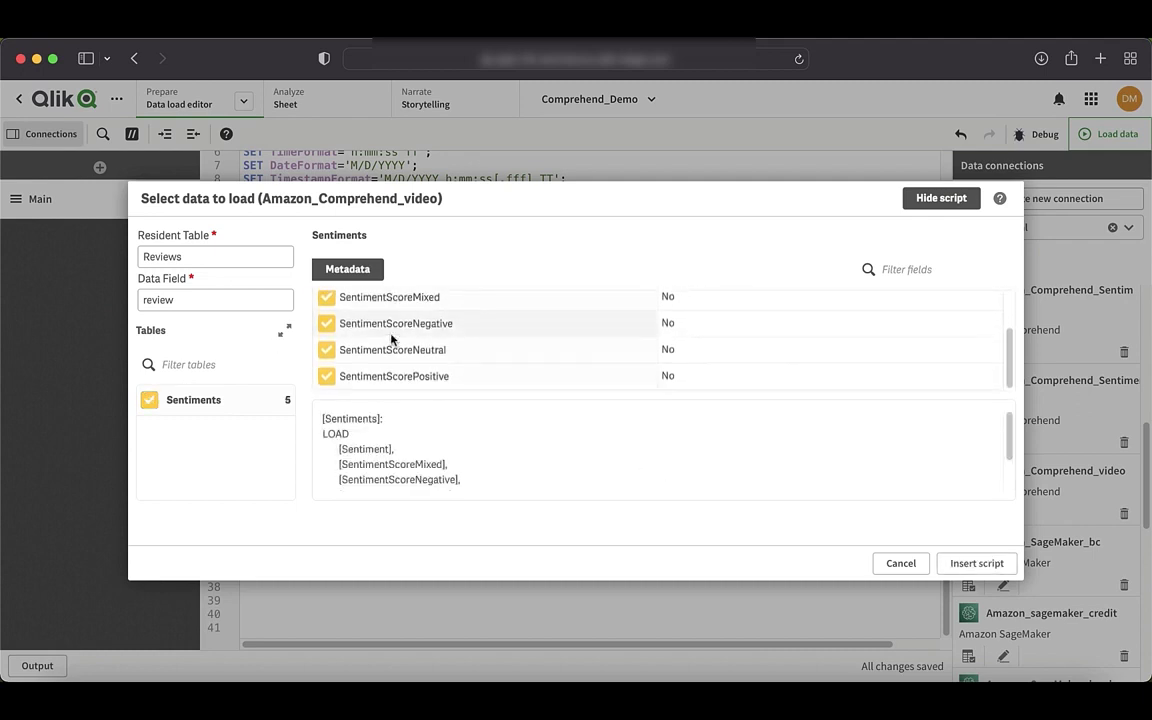
{"action": "scroll", "coordinate": [391, 340], "scroll_direction": "up", "scroll_amount": 2}
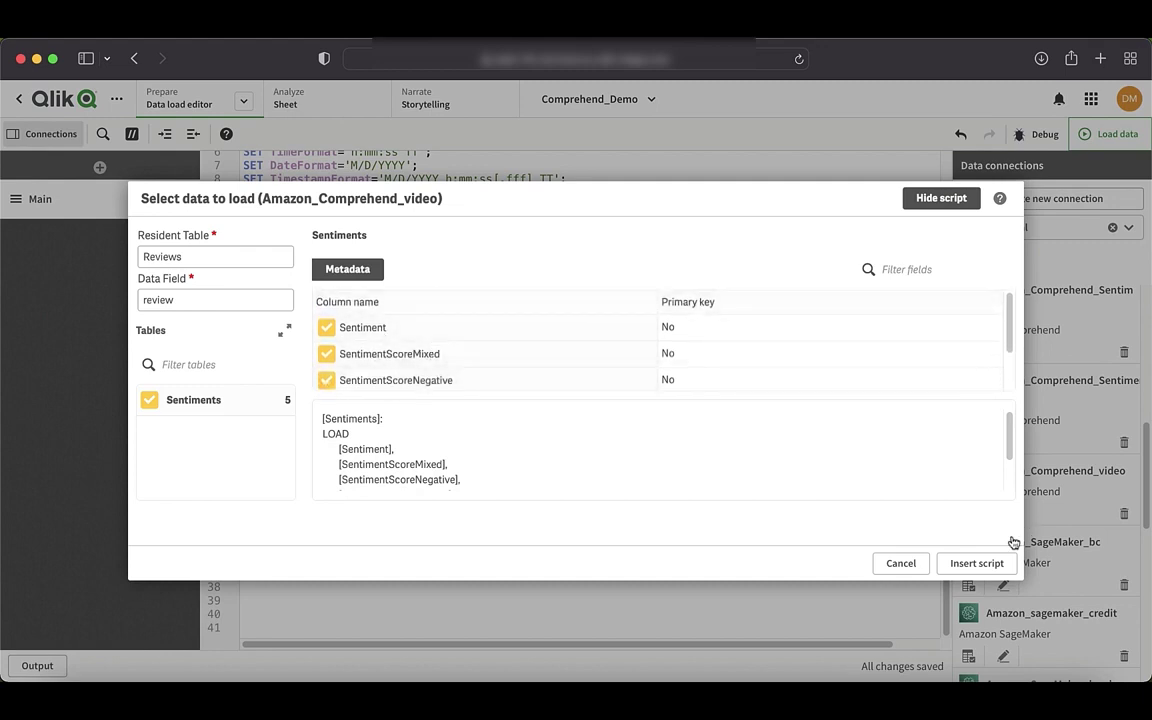
Insert the Sentiments load script and edit the review field name on line 50.
{"action": "left_click", "coordinate": [977, 563]}
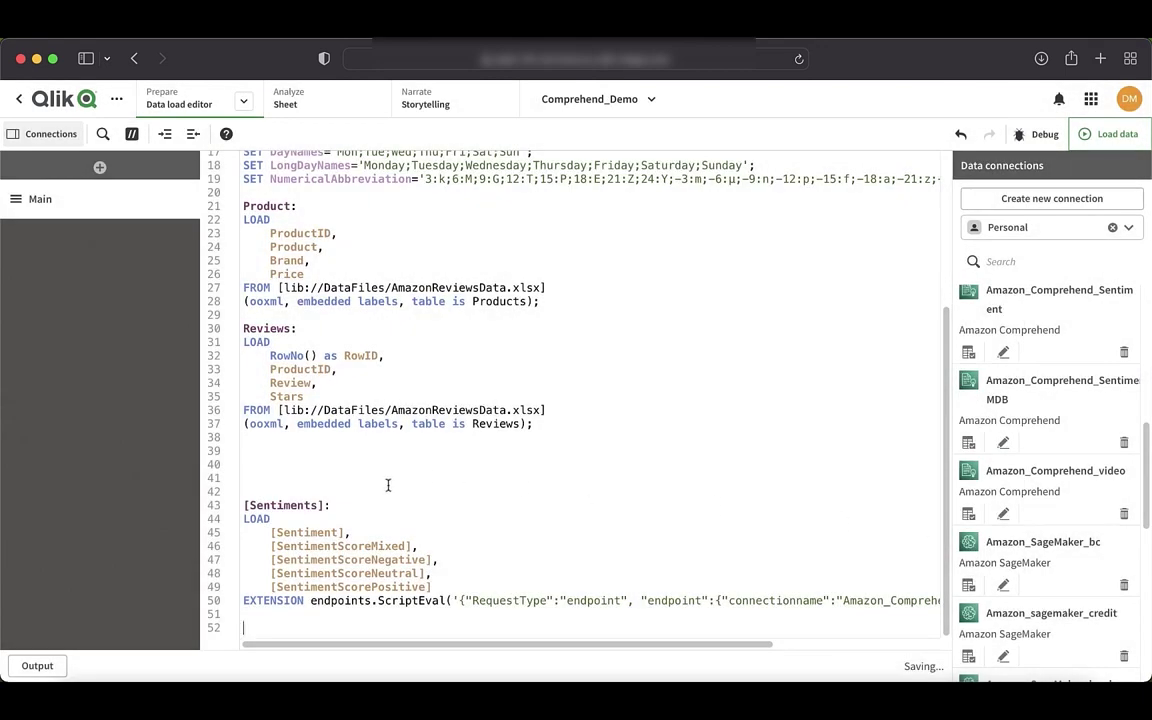
{"action": "left_click", "coordinate": [306, 473]}
{"action": "left_click_drag", "start_coordinate": [241, 499], "coordinate": [509, 608]}
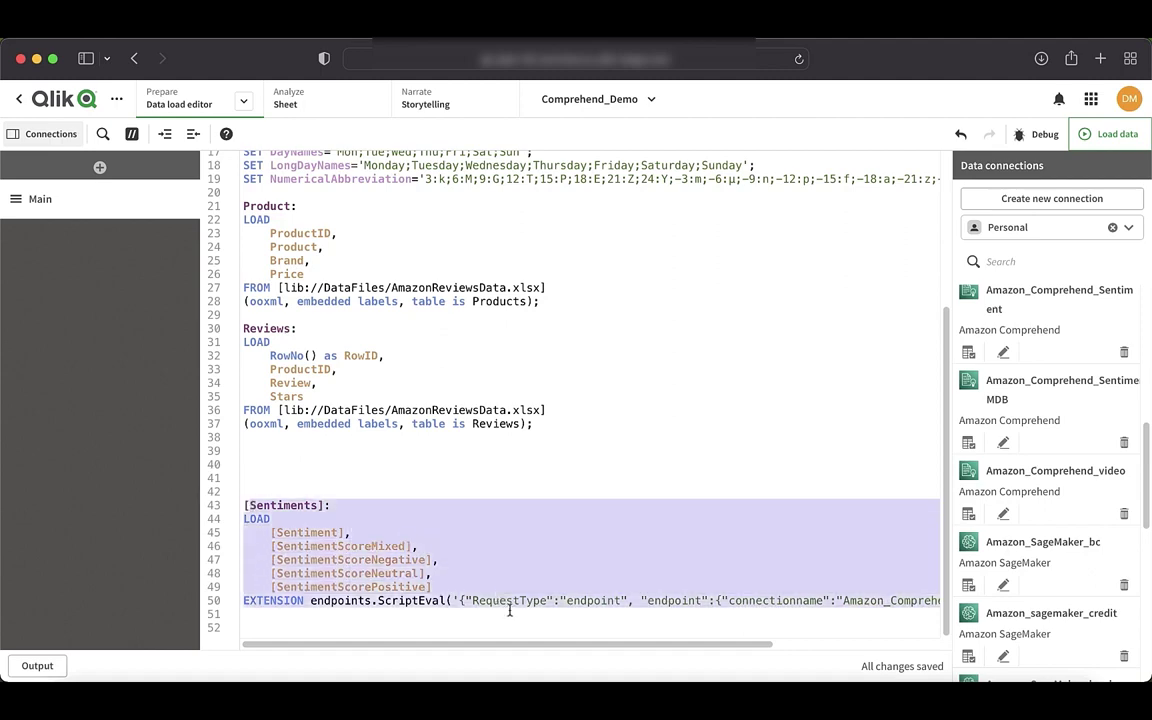
{"action": "left_click", "coordinate": [491, 494]}
{"action": "scroll", "coordinate": [491, 494], "scroll_direction": "up", "scroll_amount": 3}
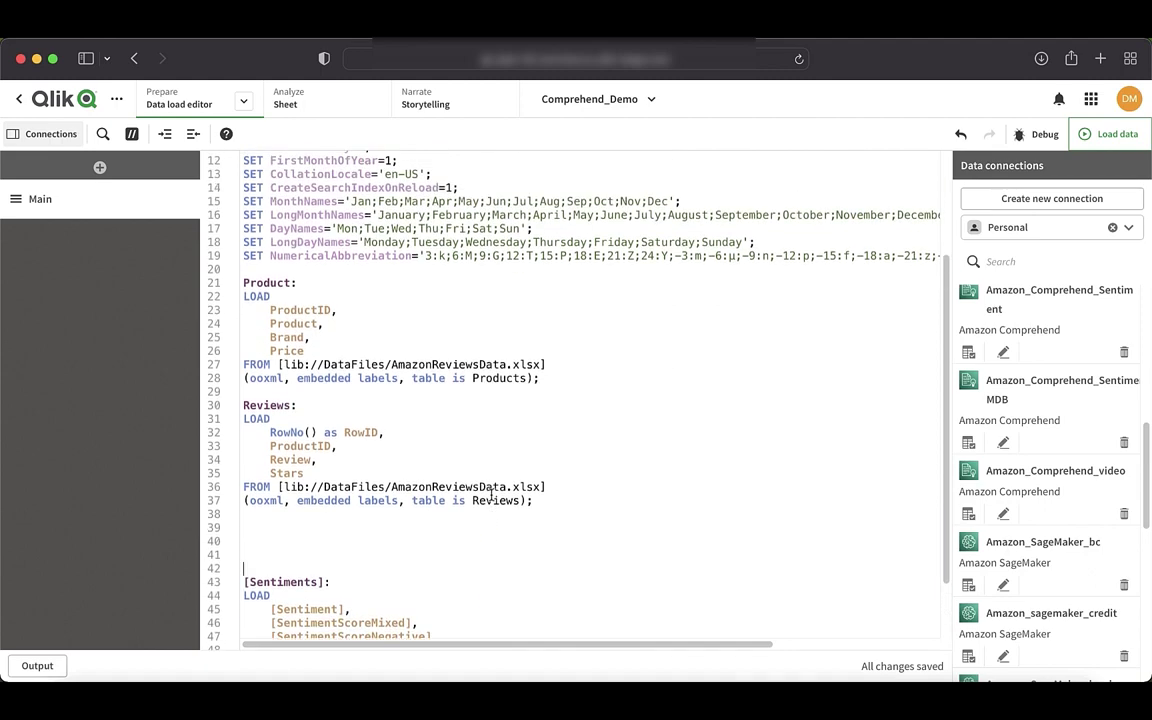
{"action": "scroll", "coordinate": [491, 494], "scroll_direction": "down", "scroll_amount": 3}
{"action": "scroll", "coordinate": [491, 494], "scroll_direction": "right", "scroll_amount": 5}
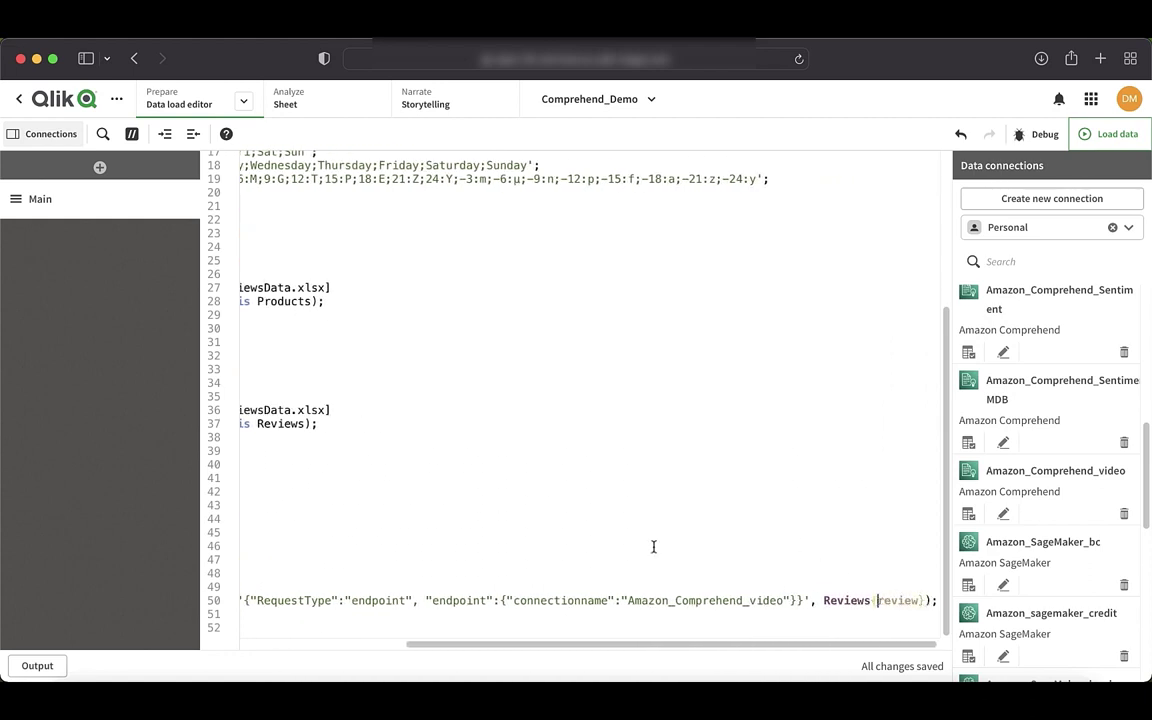
{"action": "scroll", "coordinate": [653, 545], "scroll_direction": "left", "scroll_amount": 5}
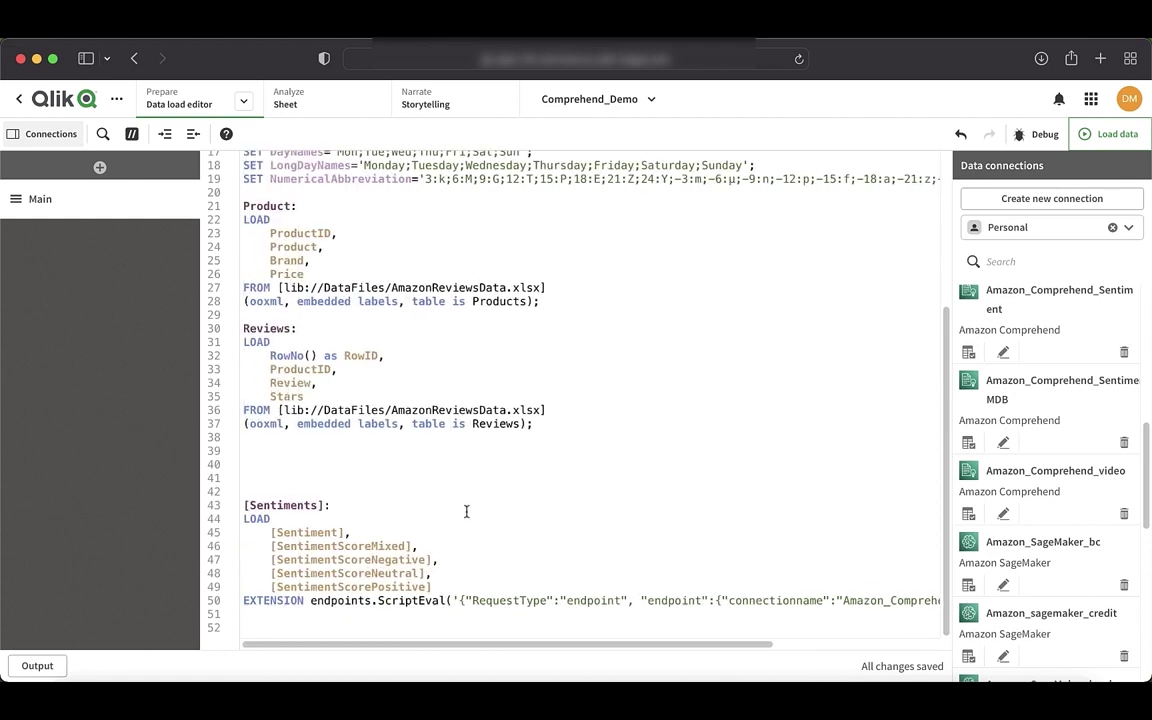
{"action": "scroll", "coordinate": [580, 545], "scroll_direction": "right", "scroll_amount": 5}
{"action": "left_click", "coordinate": [882, 600]}
{"action": "key", "text": "BackSpace"}
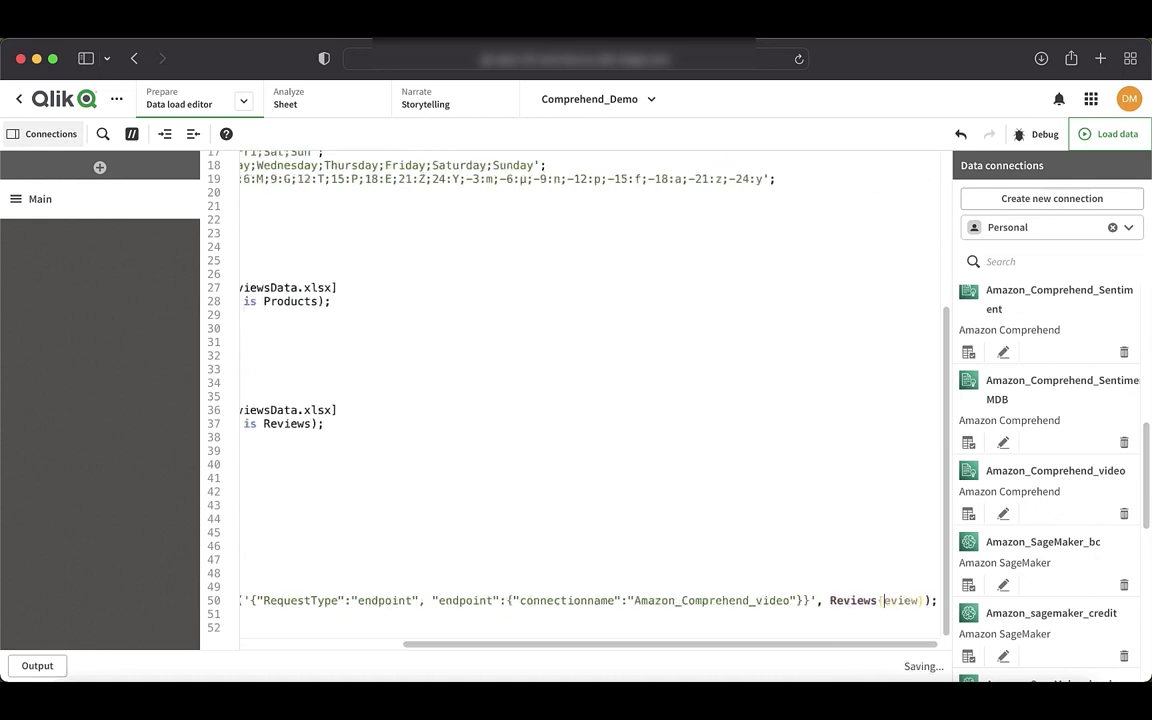
{"action": "left_click", "coordinate": [854, 585]}
{"action": "scroll", "coordinate": [853, 582], "scroll_direction": "left", "scroll_amount": 3}
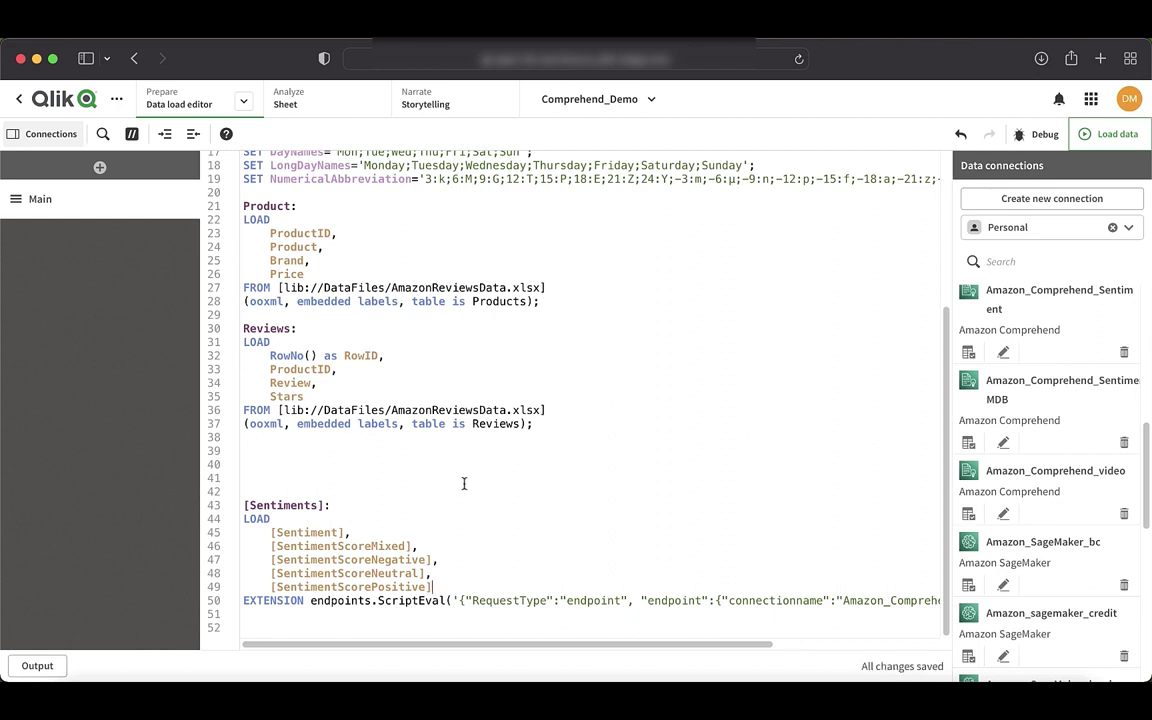
Add 'RowNo() as RowID,' on a new line right after the Sentiments LOAD keyword.
{"action": "left_click", "coordinate": [304, 517]}
{"action": "key", "text": "Return"}
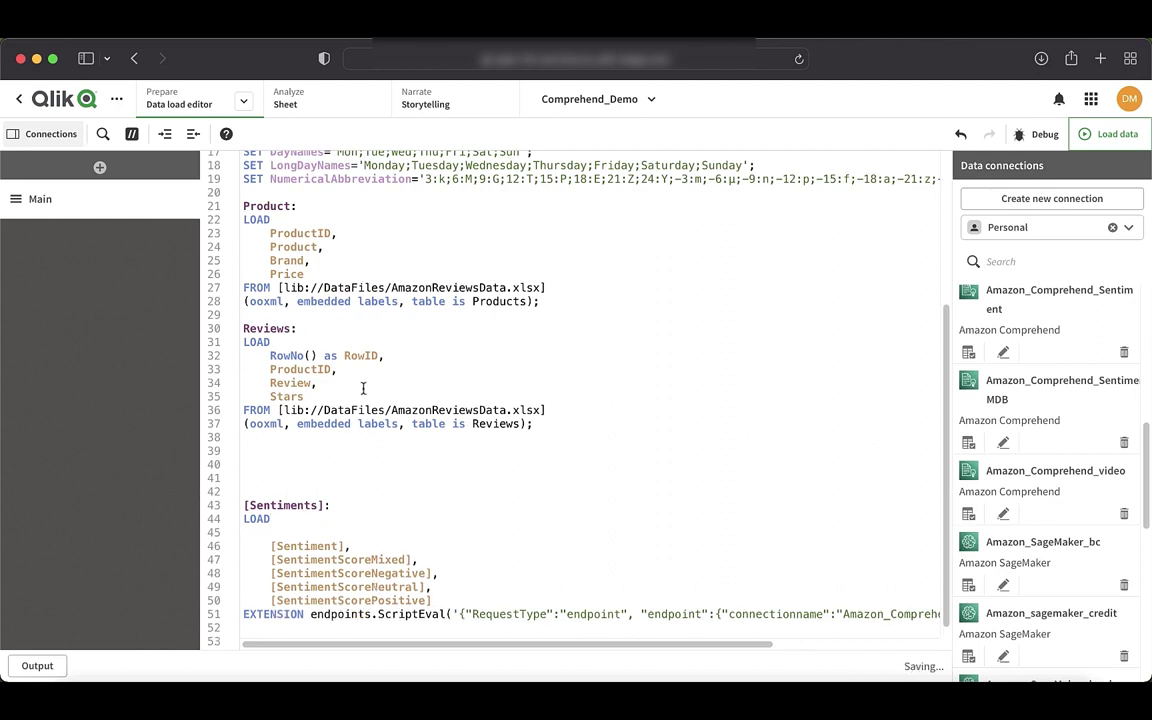
{"action": "type", "text": "Row"}
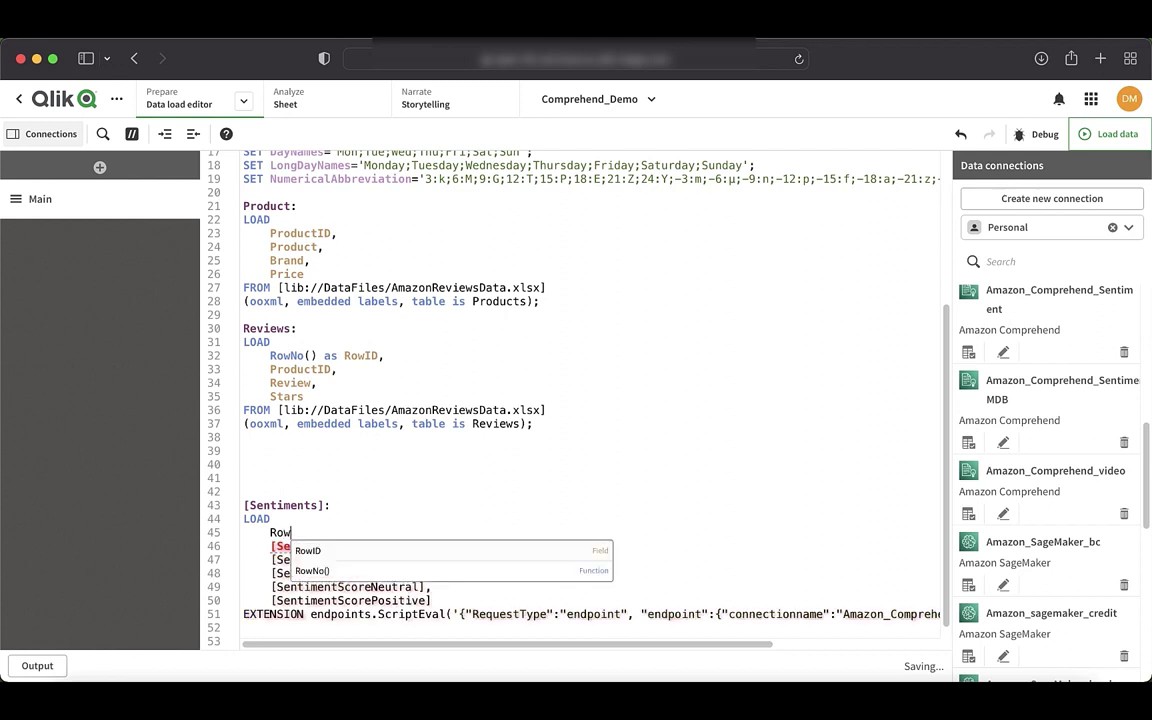
{"action": "key", "text": "Down"}
{"action": "key", "text": "Return"}
{"action": "type", "text": "as RowID"}
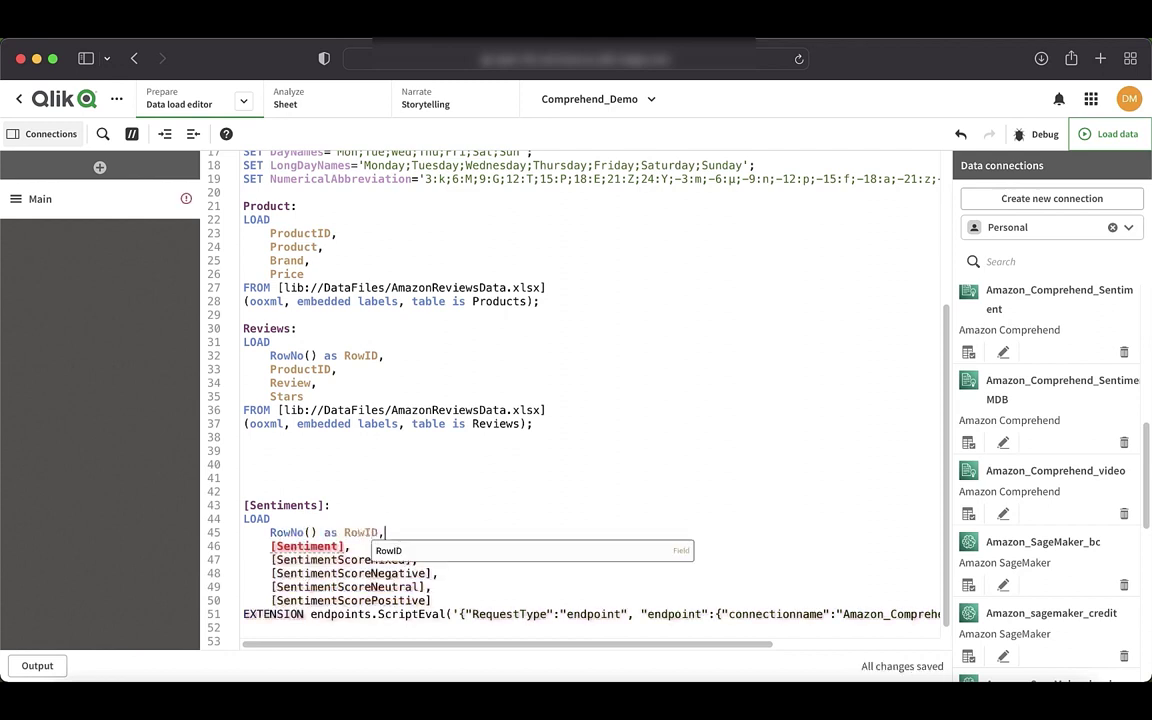
{"action": "type", "text": ","}
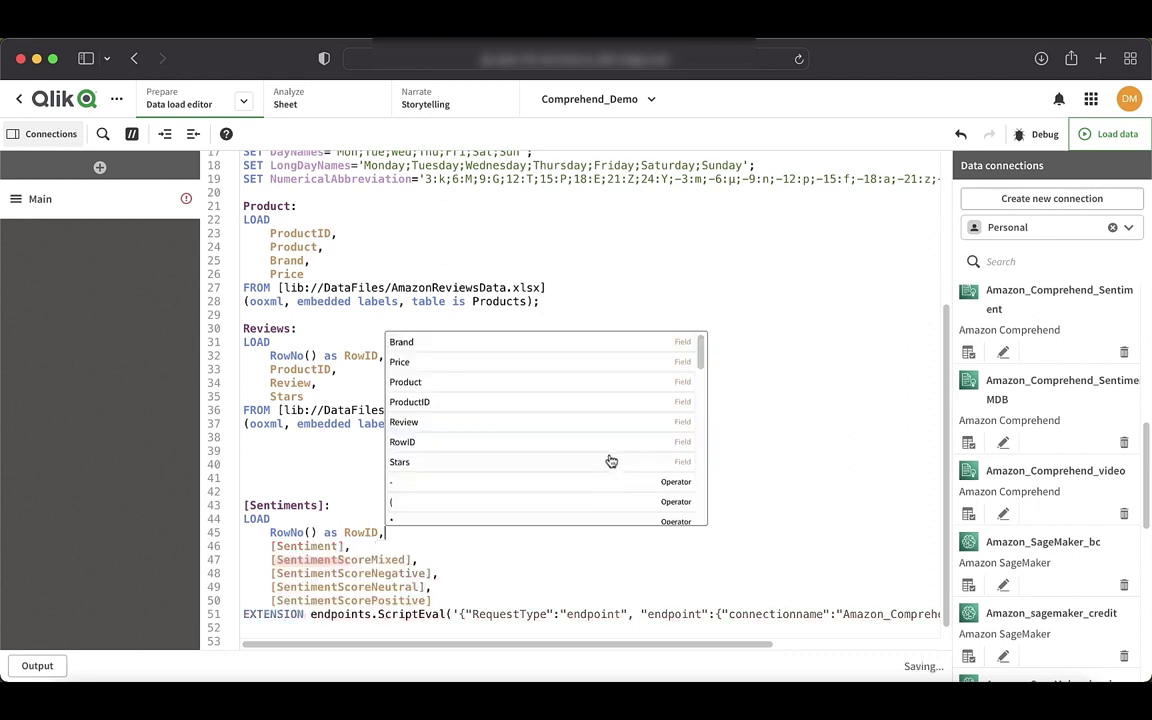
{"action": "left_click", "coordinate": [785, 560]}
{"action": "scroll", "coordinate": [779, 554], "scroll_direction": "down", "scroll_amount": 1}
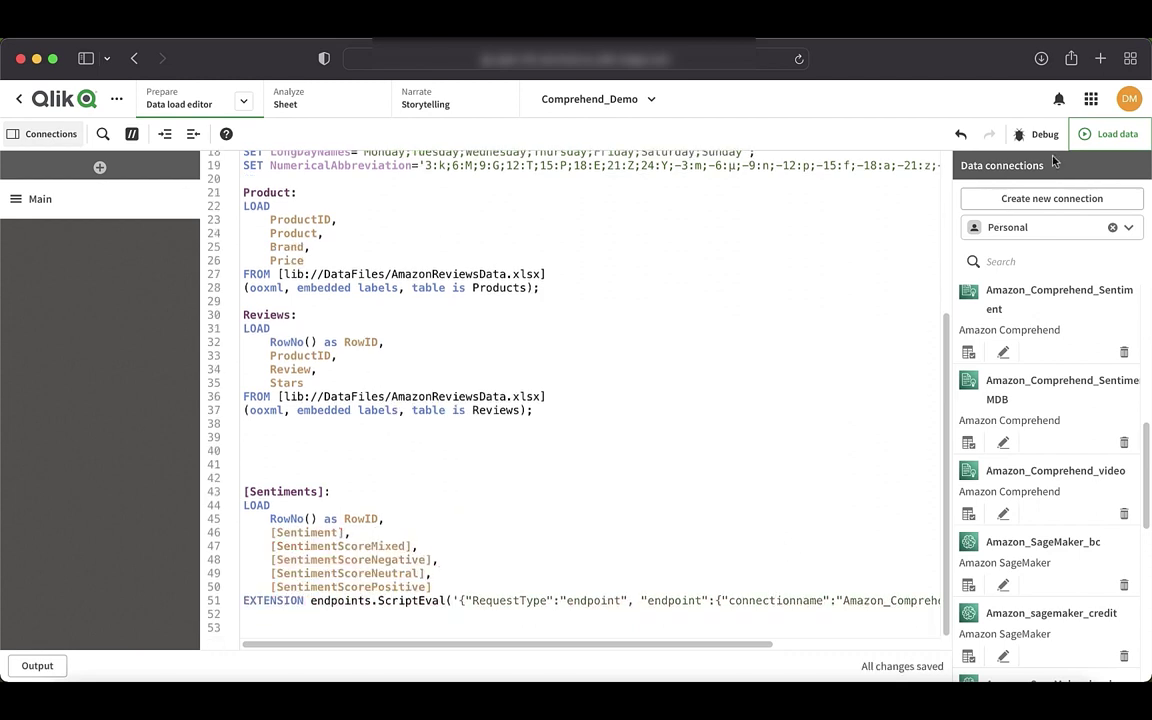
Reload the app data and highlight the start of the EXTENSION endpoints.ScriptEval call.
{"action": "left_click", "coordinate": [1108, 134]}
{"action": "left_click_drag", "start_coordinate": [243, 601], "coordinate": [668, 642]}
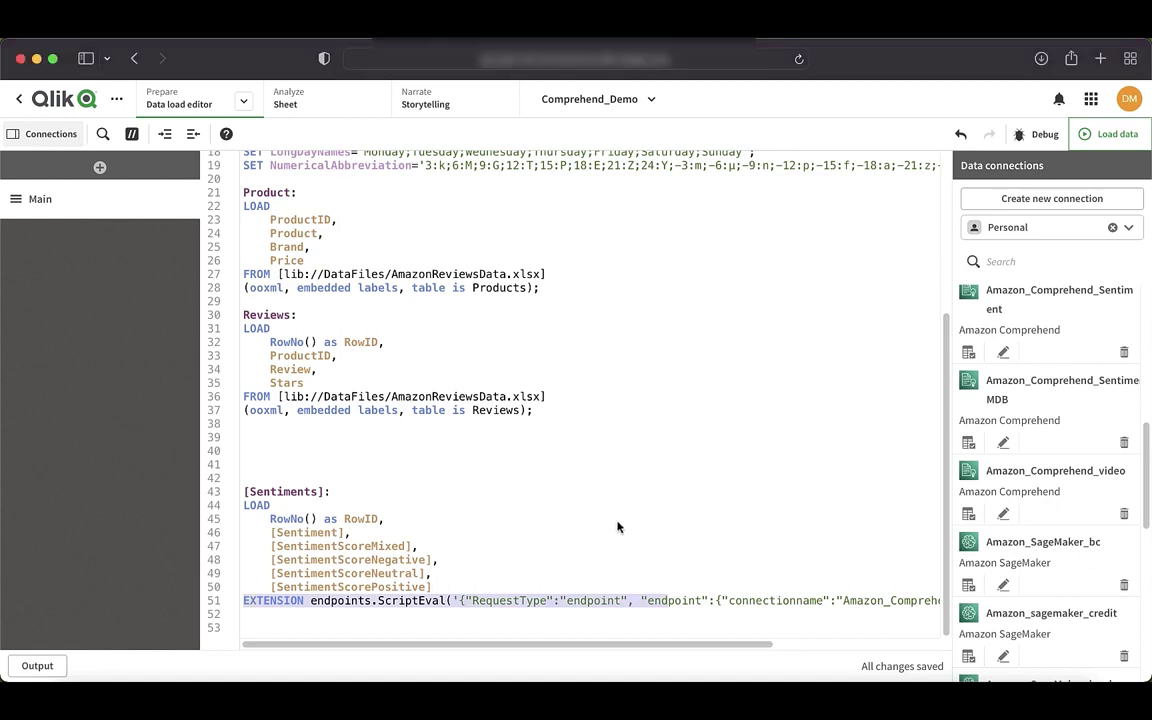
{"action": "left_click", "coordinate": [432, 600]}
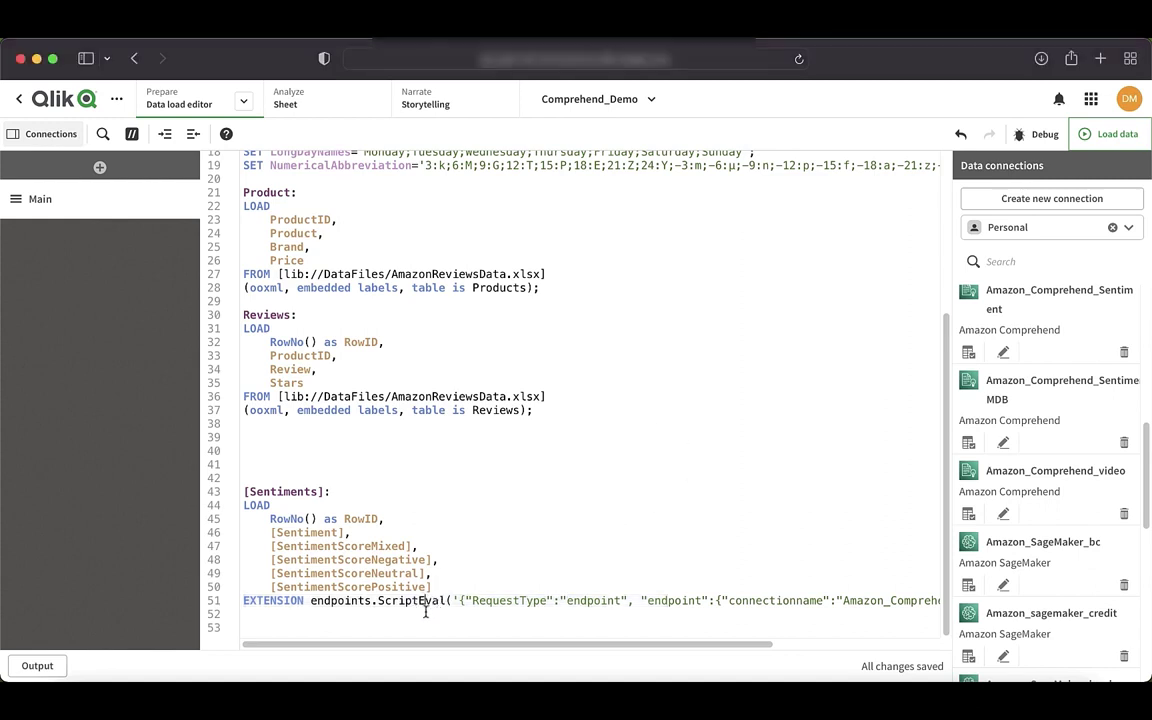
{"action": "double_click", "coordinate": [418, 602]}
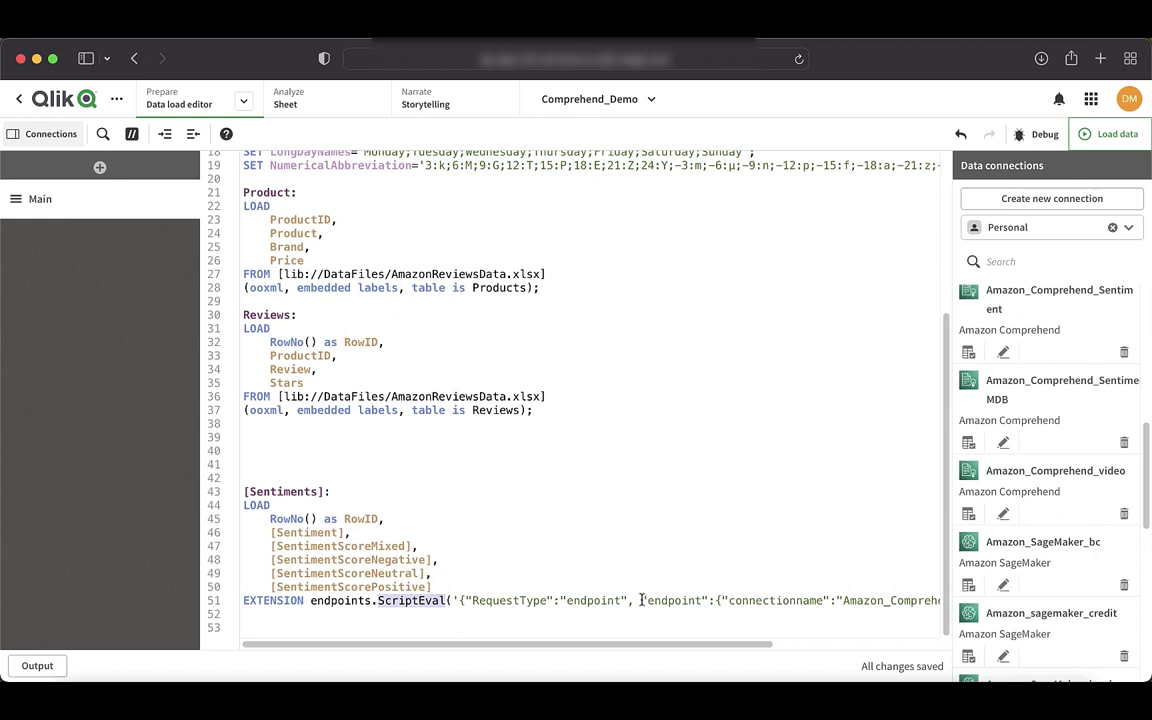
Highlight the Amazon_Comprehend_video connection name and the Reviews{Review} argument in the ScriptEval line.
{"action": "scroll", "coordinate": [560, 605], "scroll_direction": "right", "scroll_amount": 5}
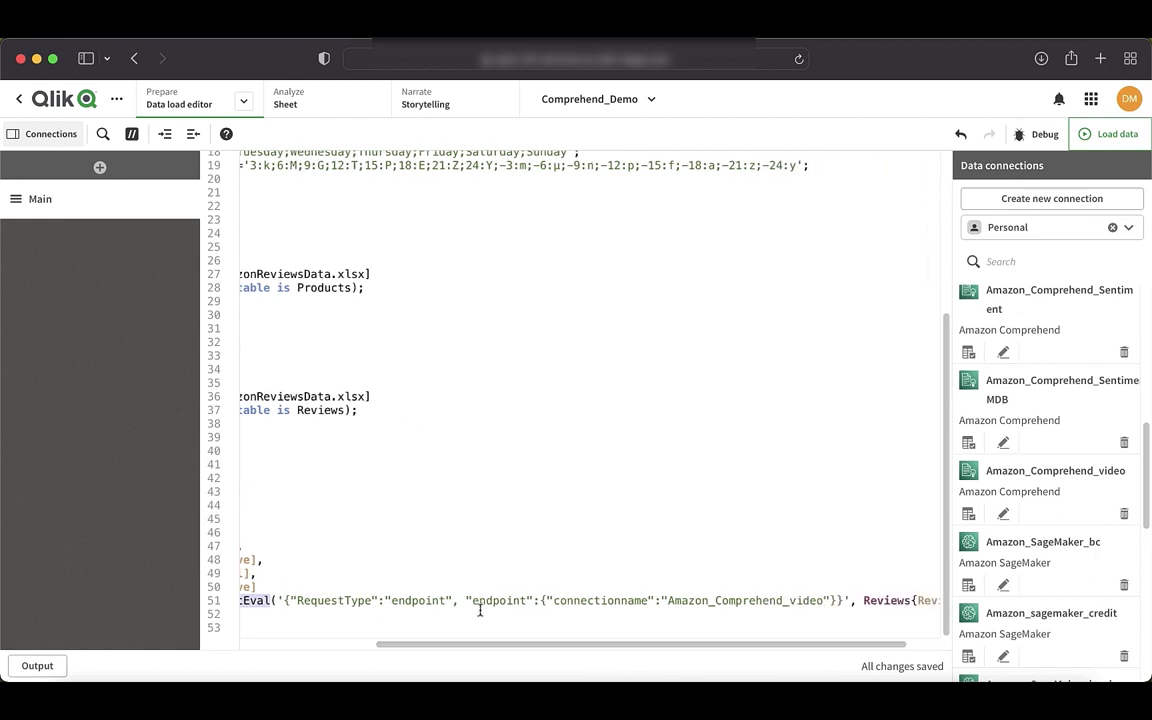
{"action": "left_click_drag", "start_coordinate": [479, 607], "coordinate": [843, 604]}
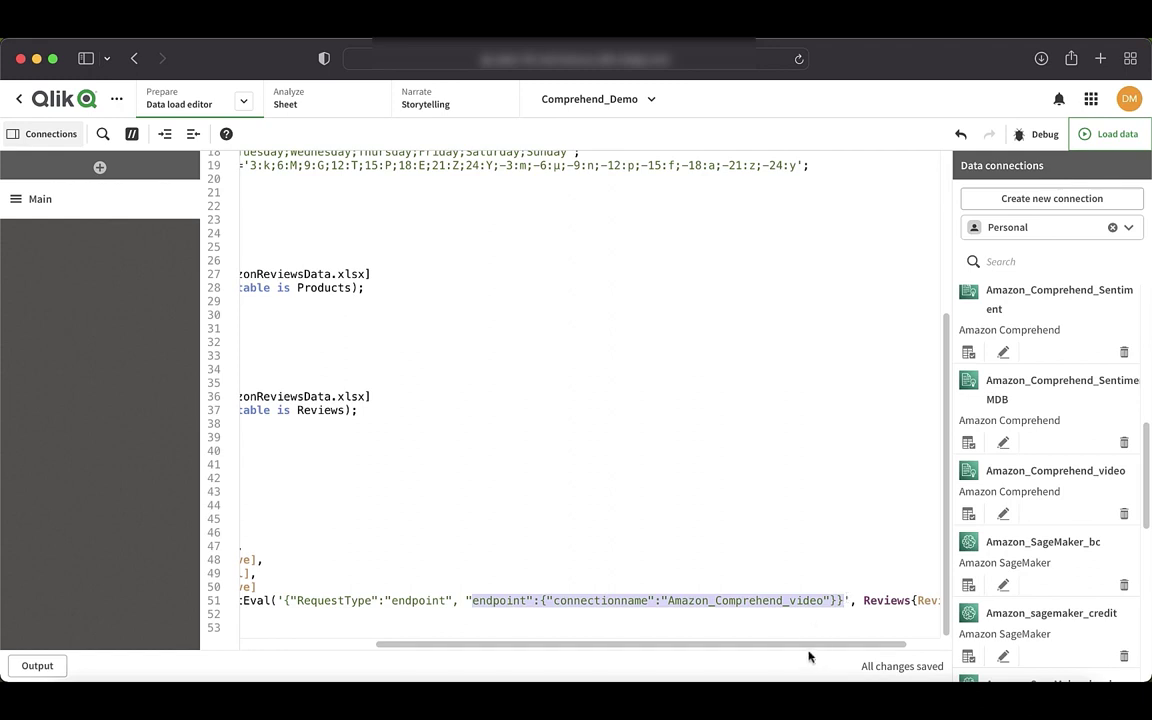
{"action": "scroll", "coordinate": [810, 640], "scroll_direction": "right", "scroll_amount": 2}
{"action": "left_click", "coordinate": [826, 600]}
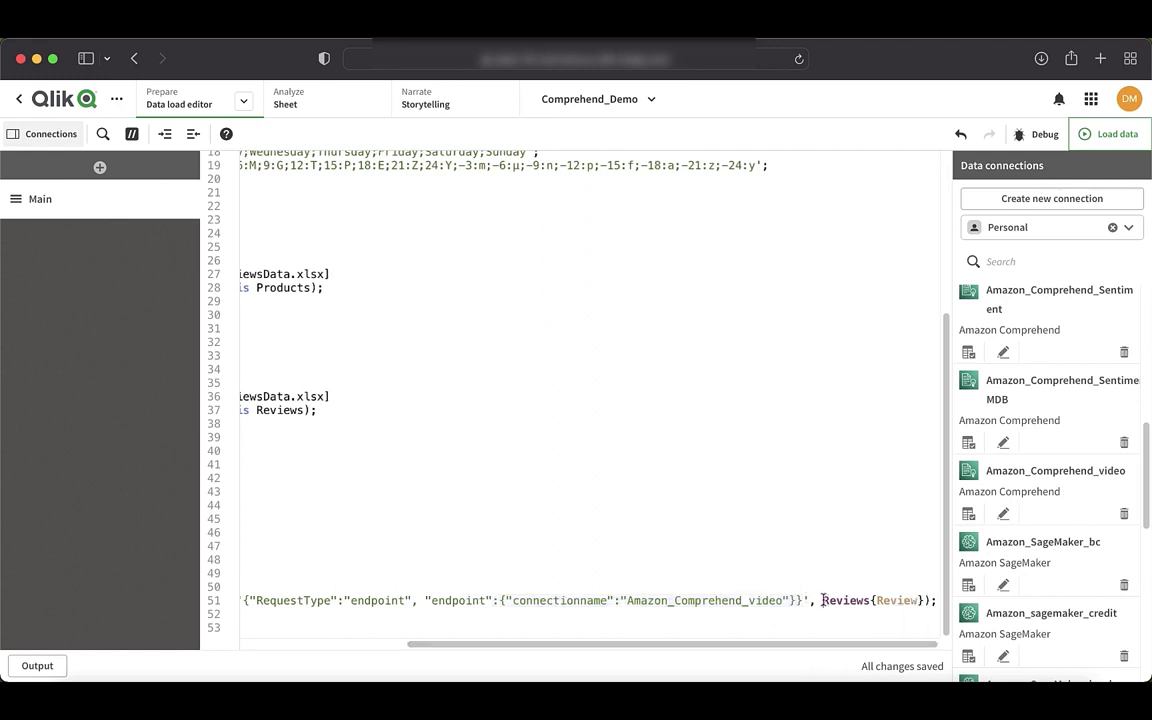
{"action": "left_click_drag", "start_coordinate": [826, 600], "coordinate": [919, 600]}
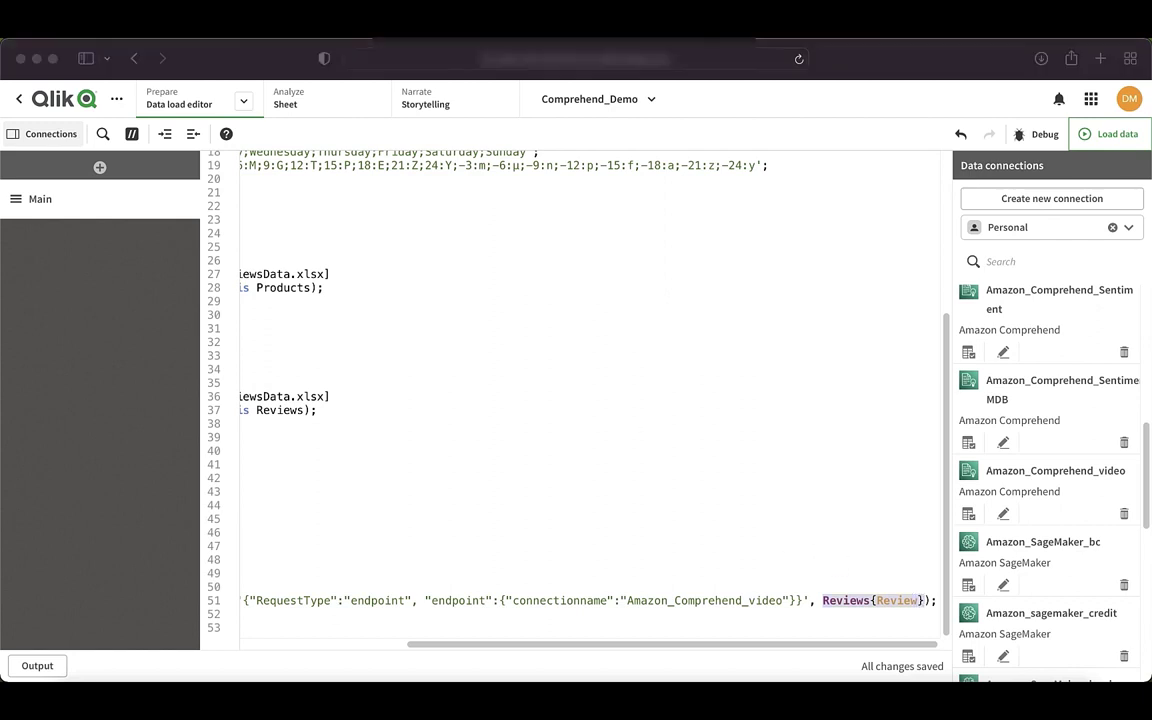
{"action": "left_click", "coordinate": [335, 641]}
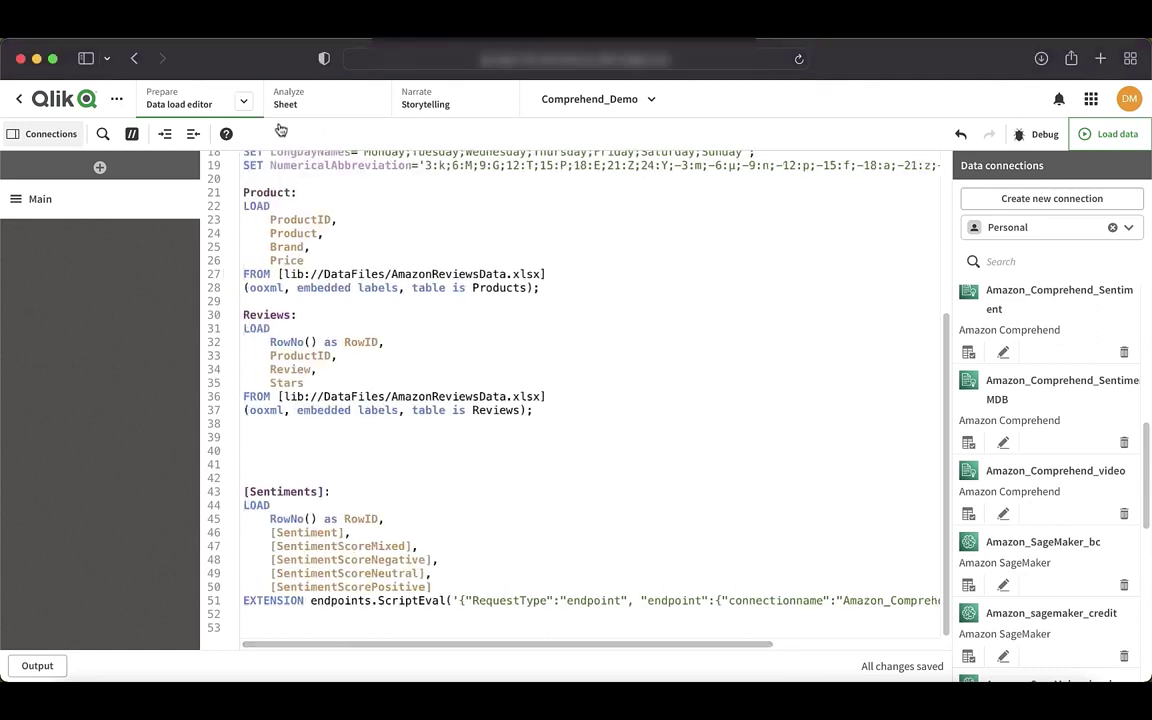
In the data model viewer, select Sentiments and preview its 40 rows of labels and scores.
{"action": "left_click", "coordinate": [243, 100]}
{"action": "left_click", "coordinate": [212, 195]}
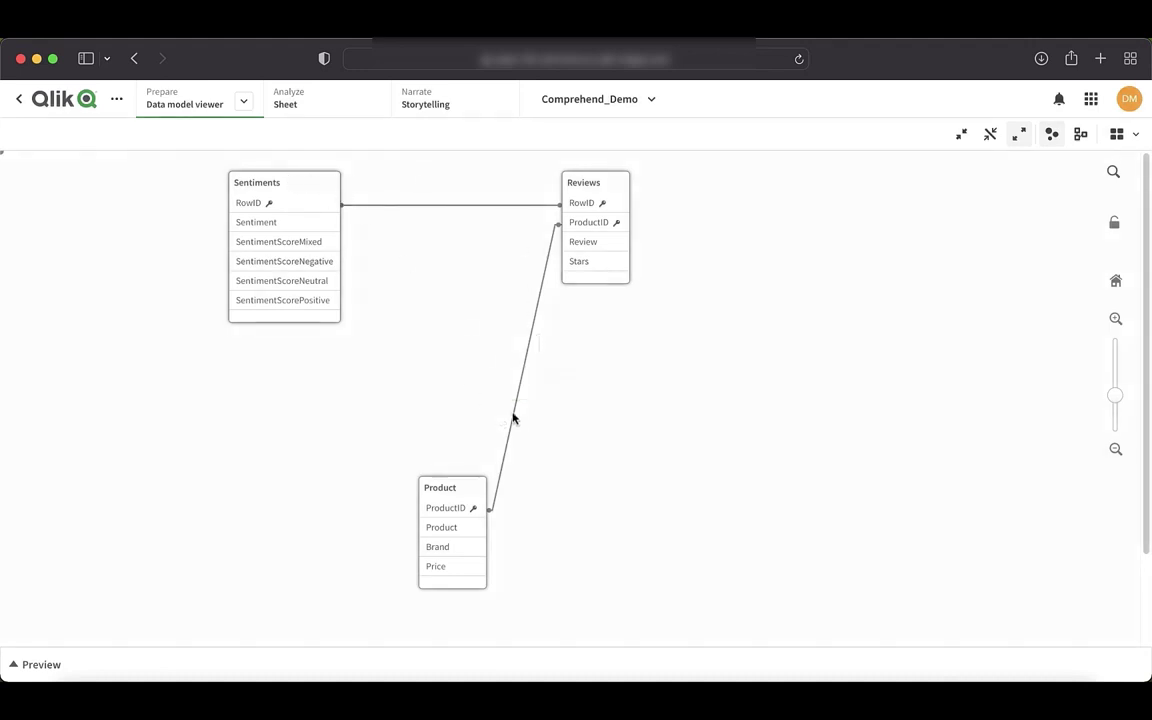
{"action": "left_click", "coordinate": [592, 183]}
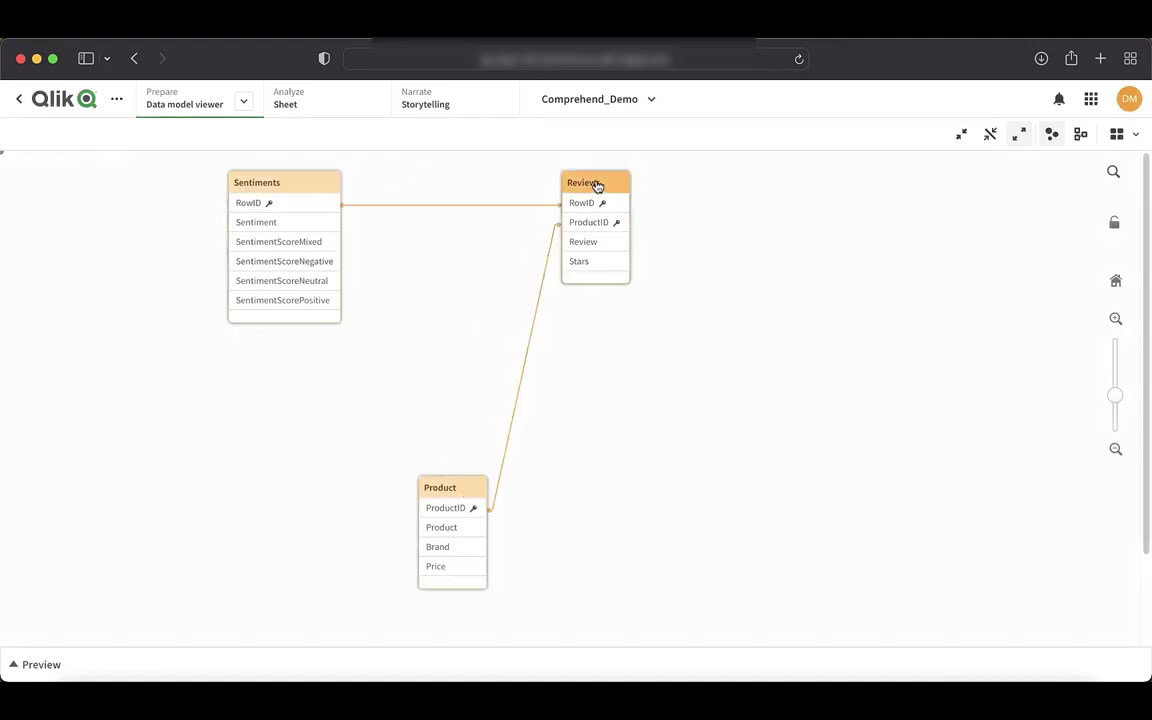
{"action": "left_click", "coordinate": [314, 189]}
{"action": "left_click", "coordinate": [60, 662]}
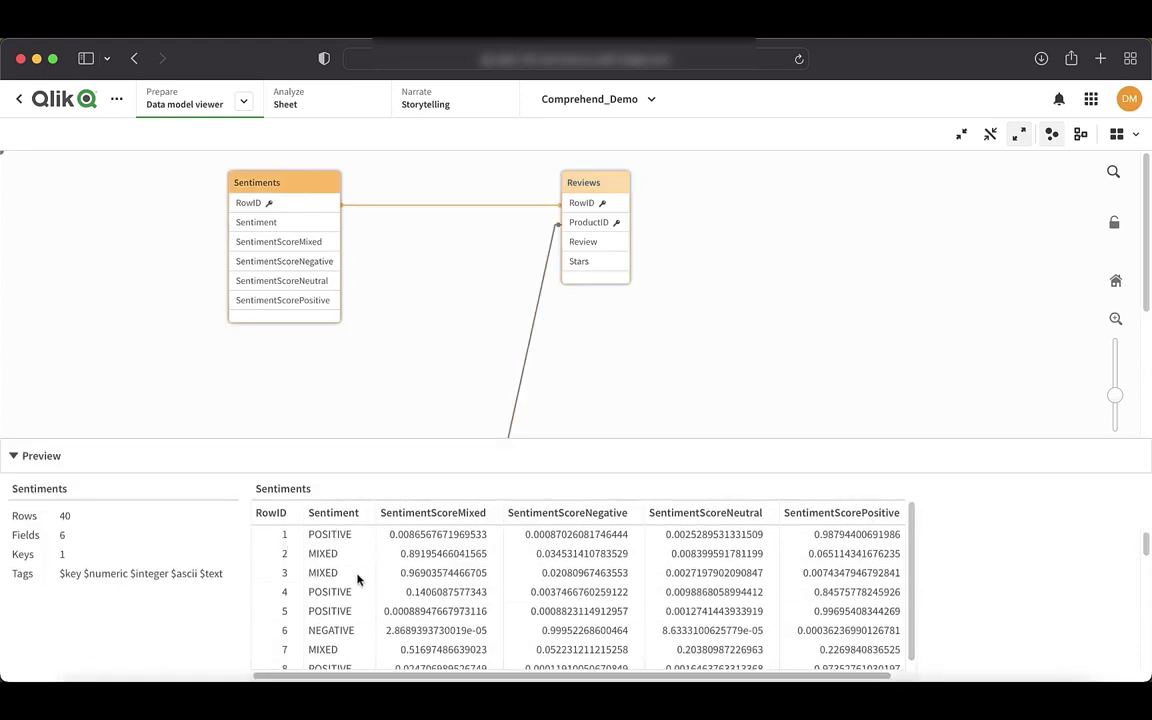
{"action": "scroll", "coordinate": [357, 578], "scroll_direction": "down", "scroll_amount": 10}
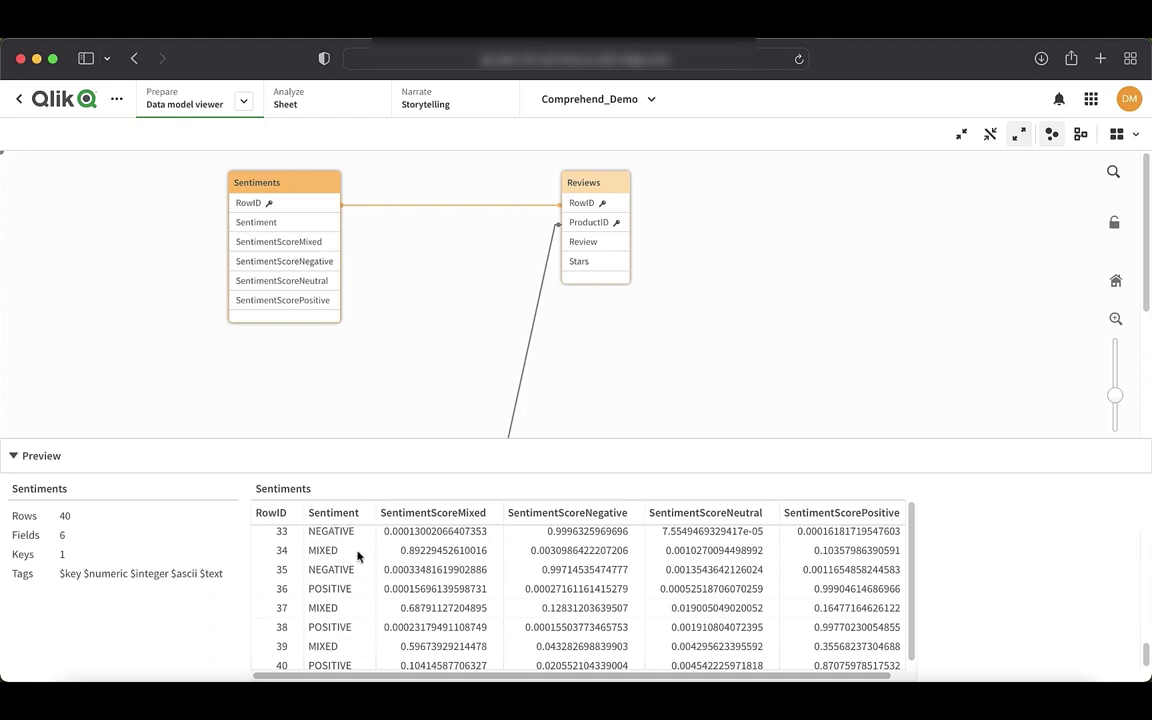
{"action": "scroll", "coordinate": [360, 550], "scroll_direction": "up", "scroll_amount": 10}
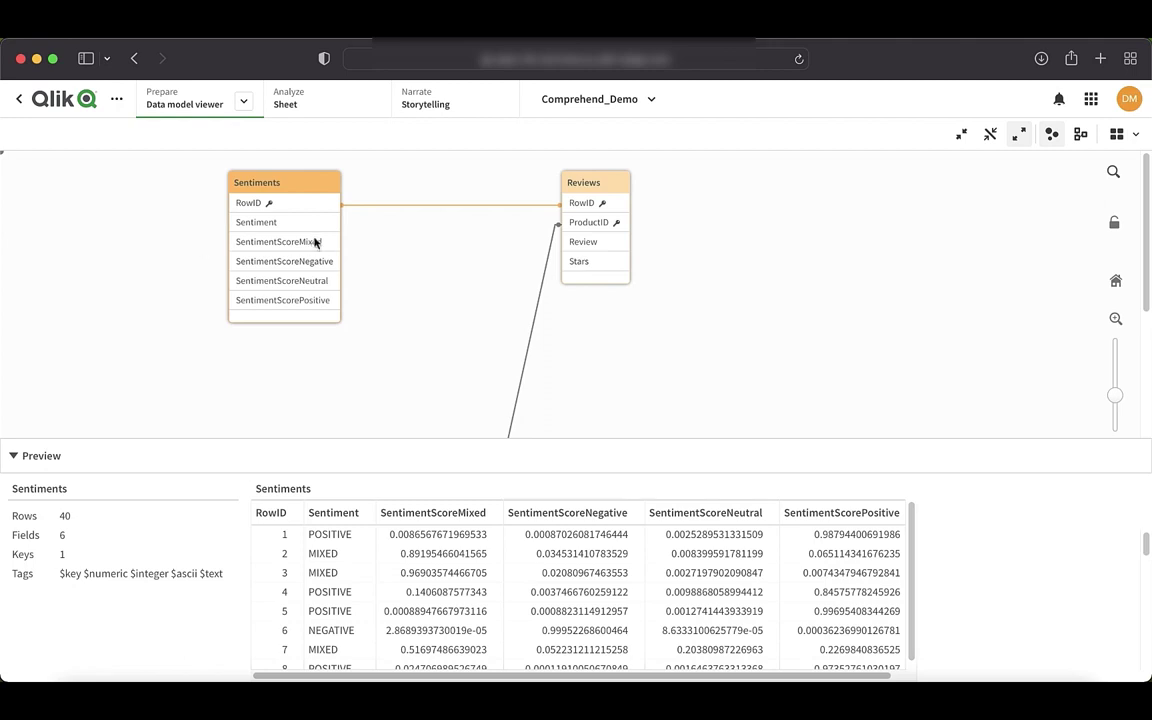
Place a bar chart on the empty sheet and enlarge it to 14 by 7 cells.
{"action": "left_click", "coordinate": [329, 105]}
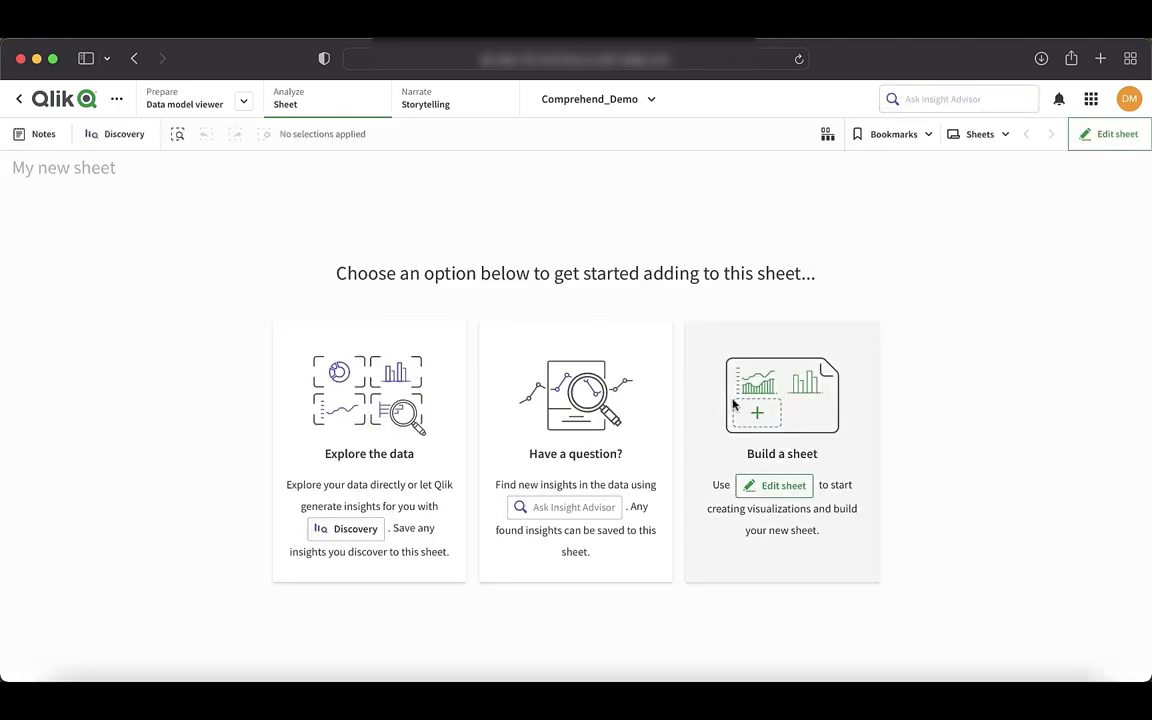
{"action": "left_click", "coordinate": [733, 403]}
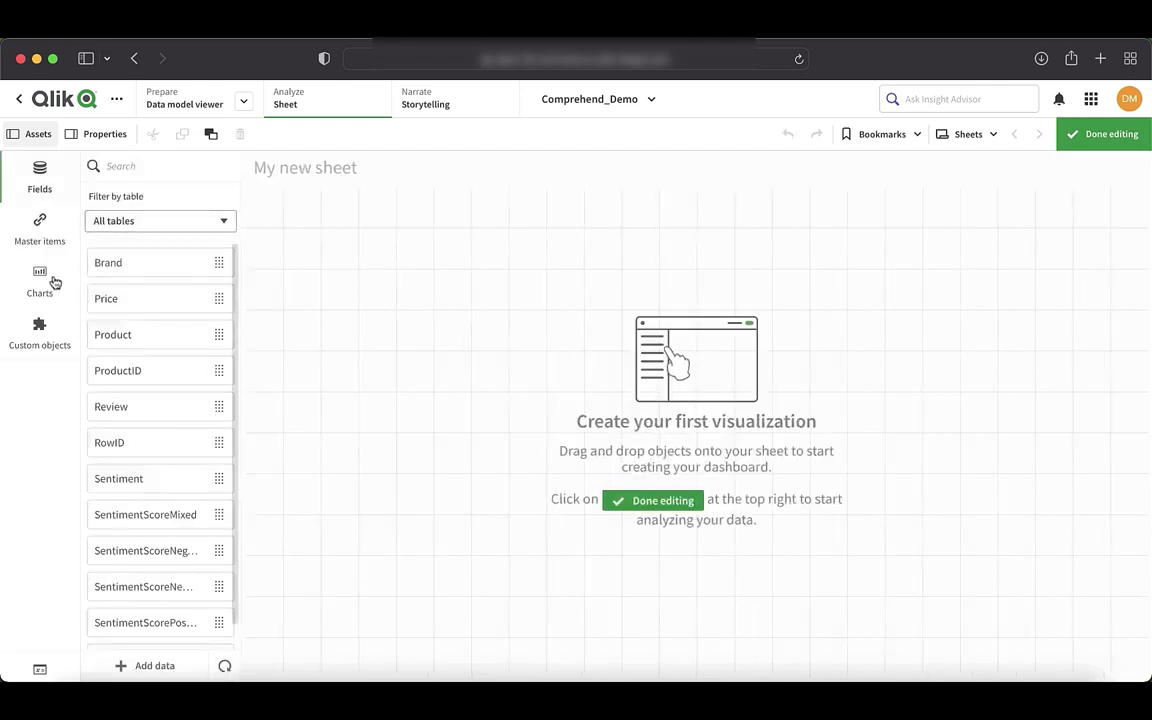
{"action": "left_click", "coordinate": [52, 283]}
{"action": "left_click_drag", "start_coordinate": [162, 211], "coordinate": [371, 253]}
{"action": "left_click_drag", "start_coordinate": [594, 428], "coordinate": [635, 455]}
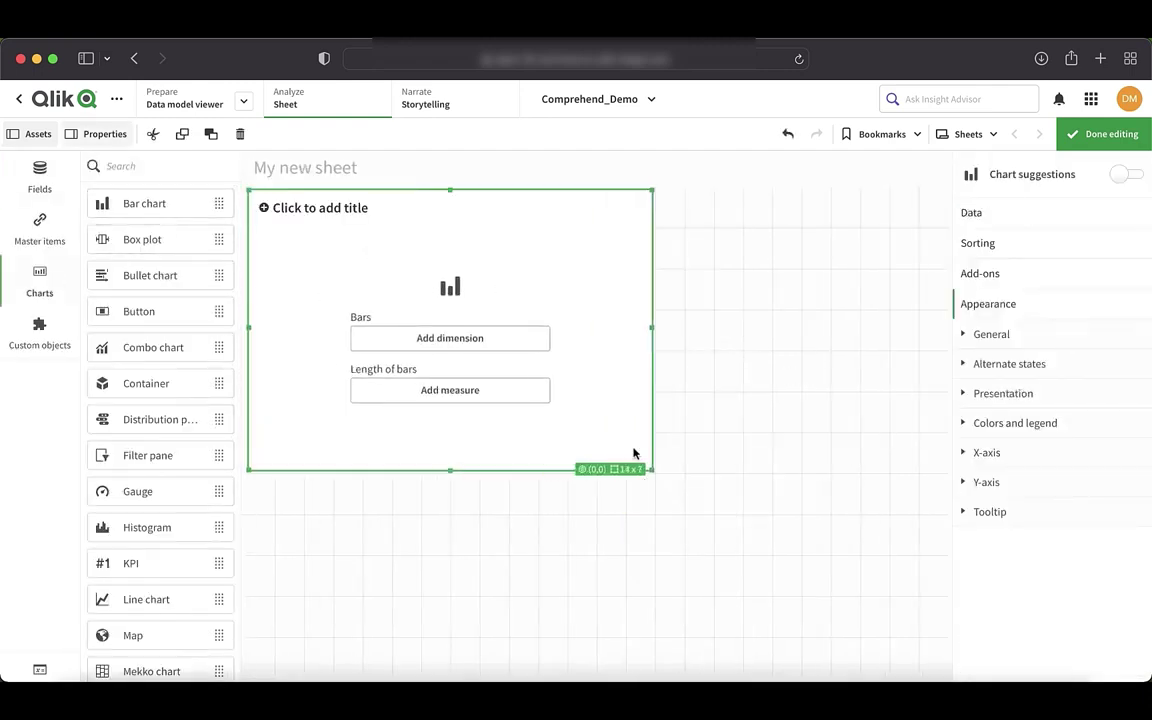
Give the bar chart dimension Sentiment and measure Count(RowID).
{"action": "left_click", "coordinate": [515, 340]}
{"action": "type", "text": "sen"}
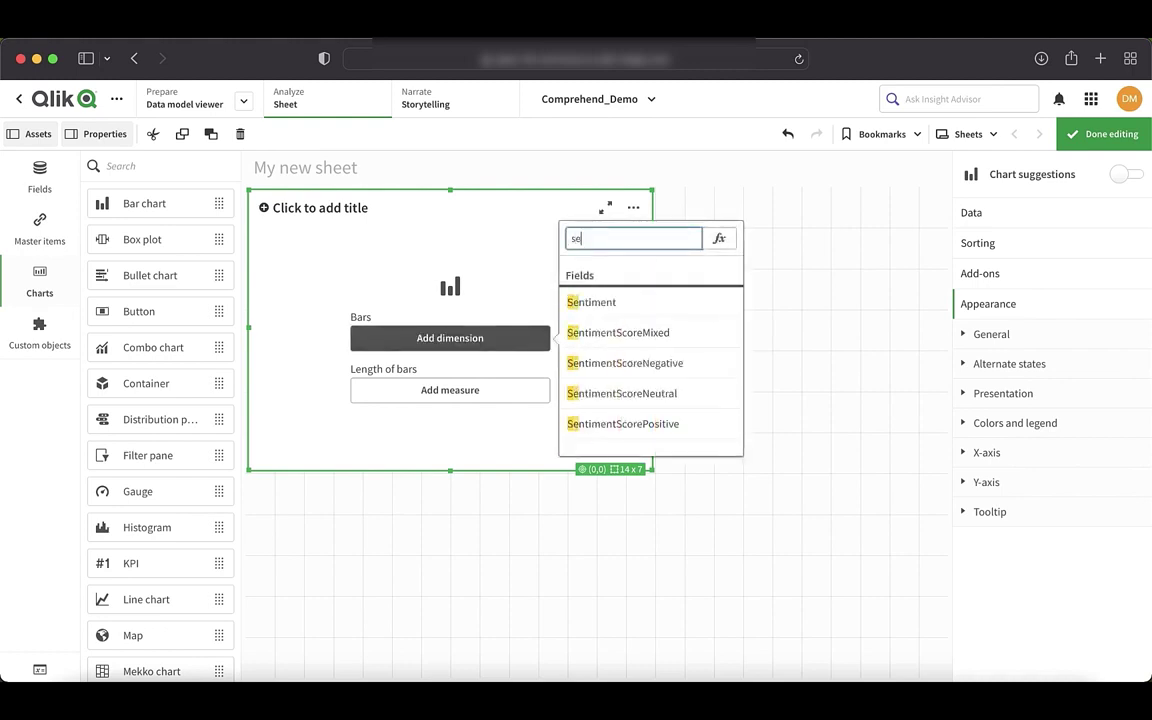
{"action": "left_click", "coordinate": [616, 302]}
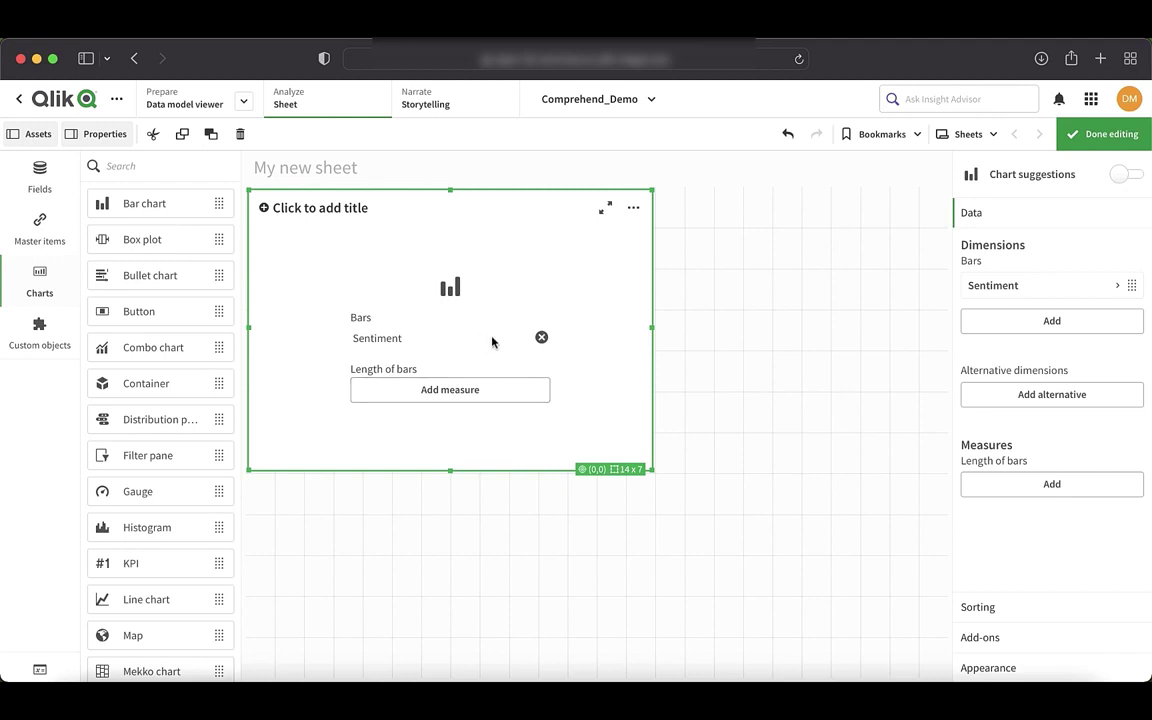
{"action": "left_click", "coordinate": [501, 393]}
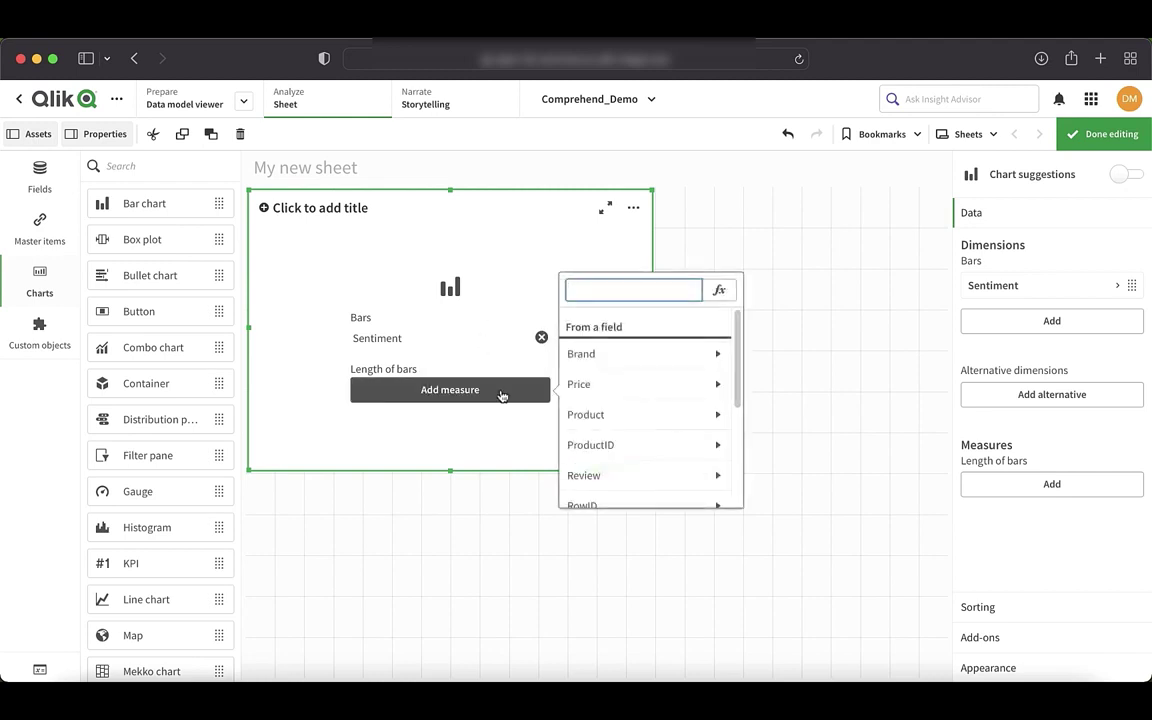
{"action": "type", "text": "row"}
{"action": "left_click", "coordinate": [648, 355]}
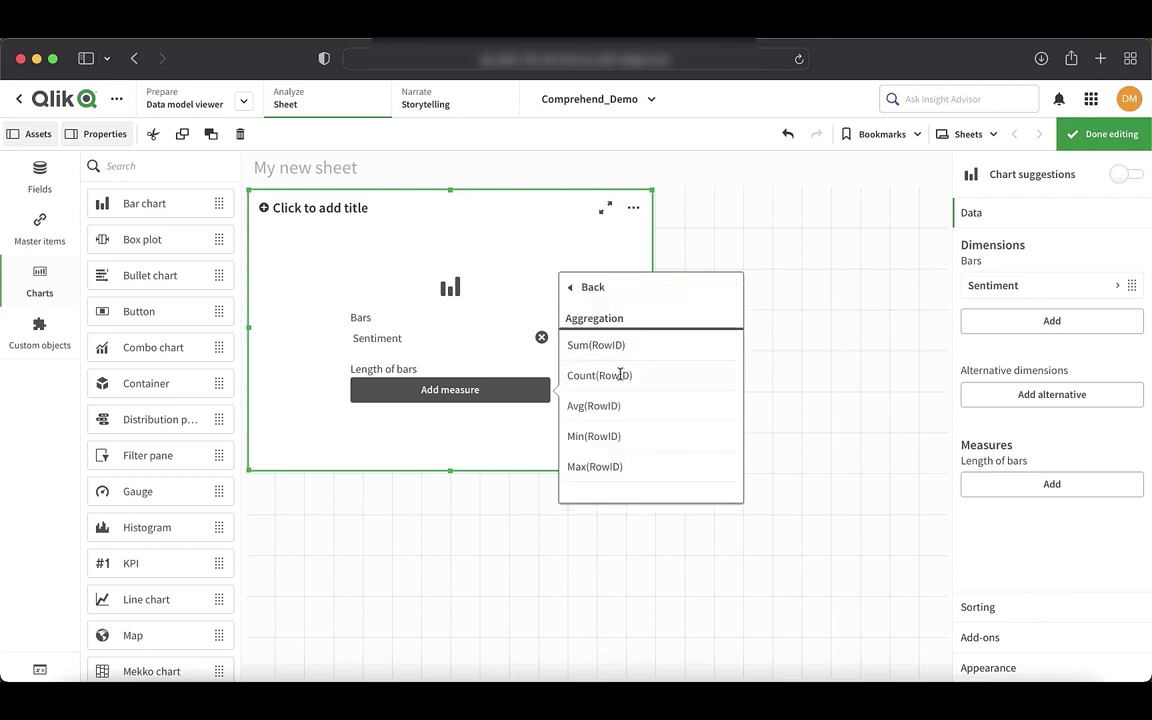
{"action": "left_click", "coordinate": [619, 374]}
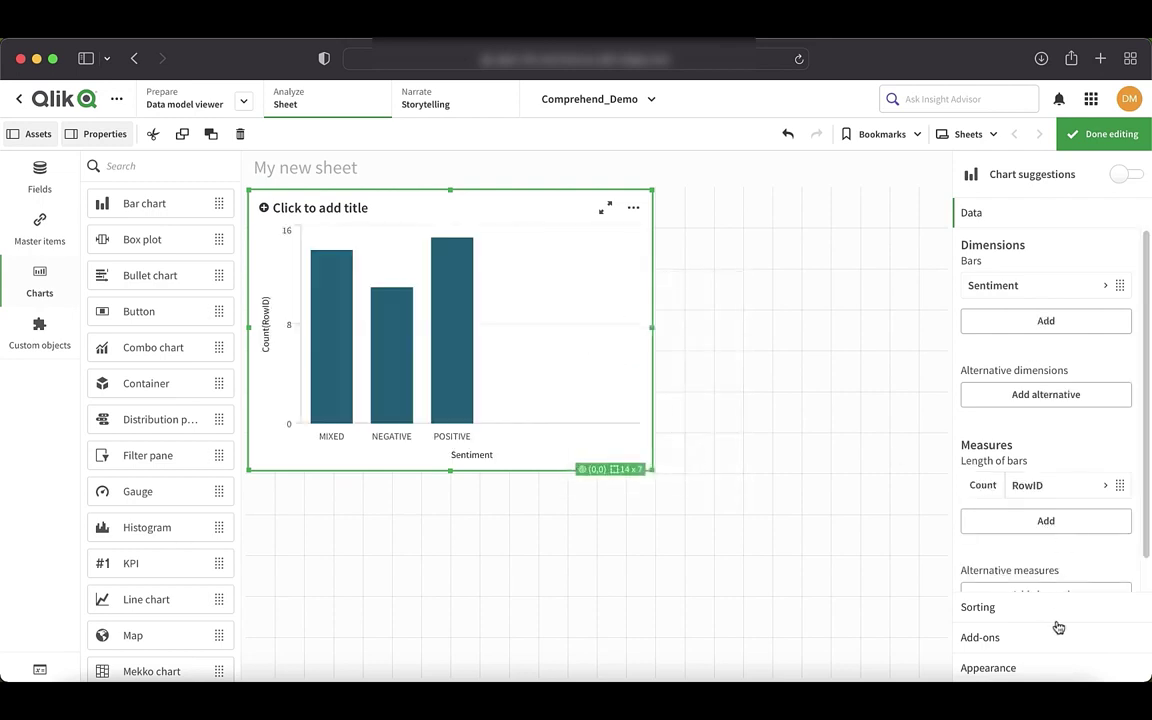
Set the chart's colours to custom, coloured by the Sentiment dimension.
{"action": "left_click", "coordinate": [1012, 668]}
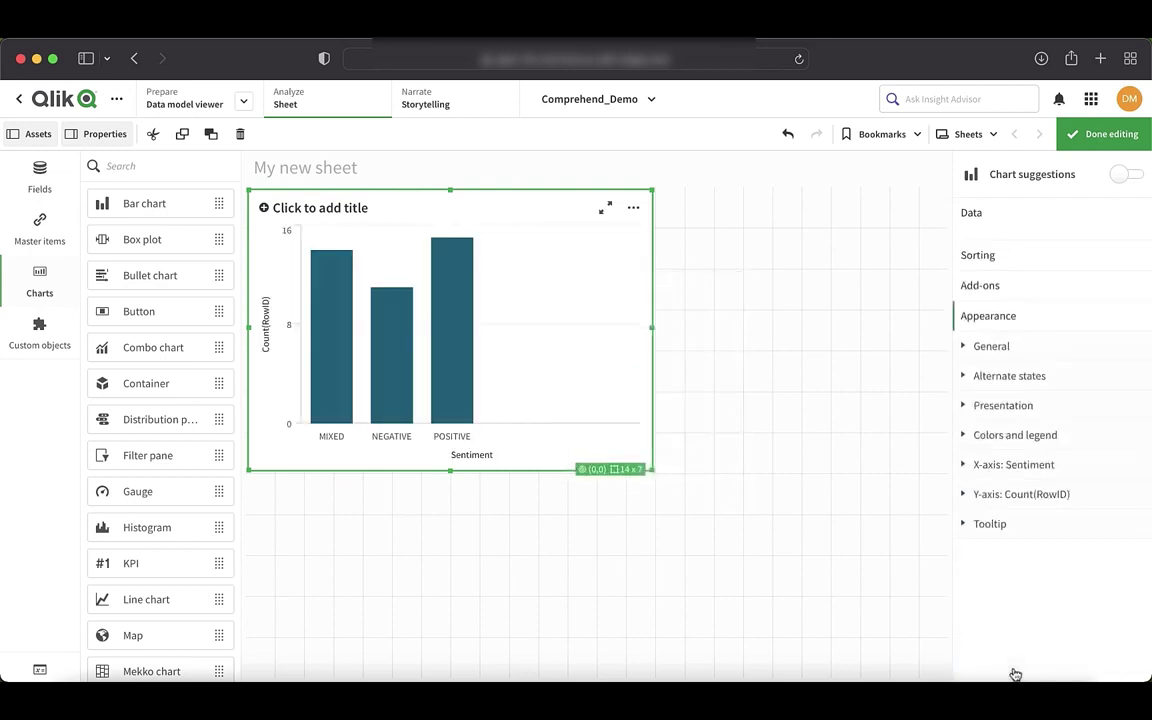
{"action": "left_click", "coordinate": [1043, 396]}
{"action": "left_click", "coordinate": [1050, 397]}
{"action": "left_click", "coordinate": [1049, 425]}
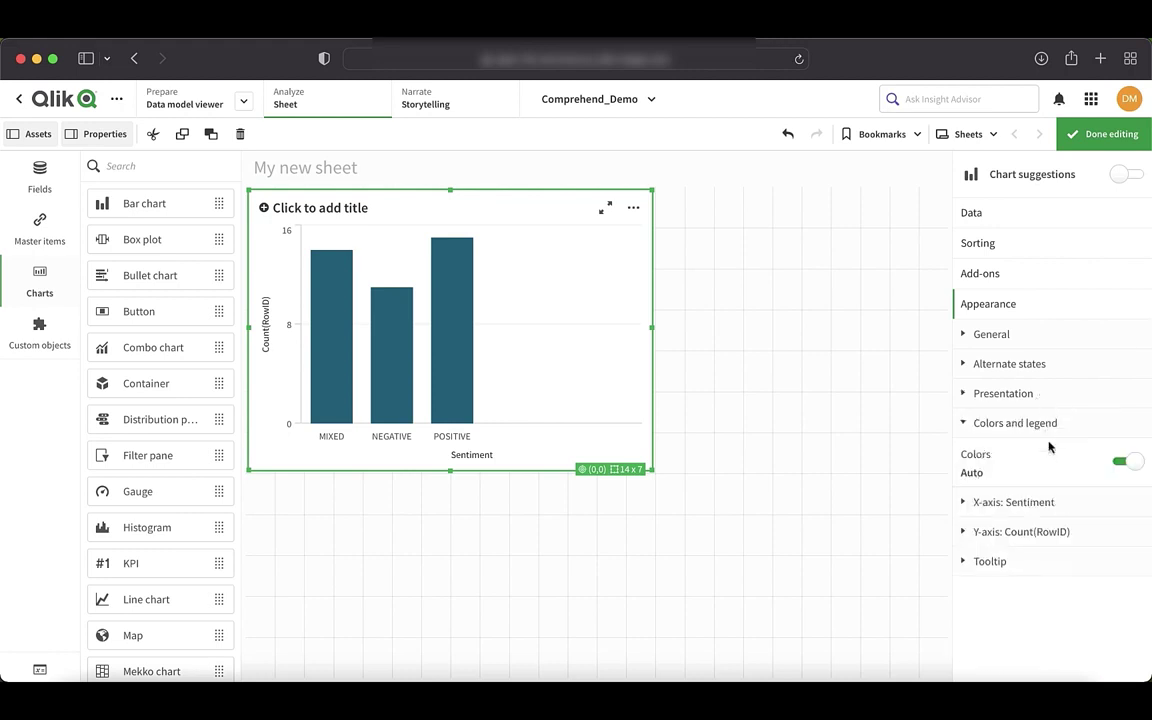
{"action": "left_click", "coordinate": [1137, 463]}
{"action": "left_click", "coordinate": [1100, 501]}
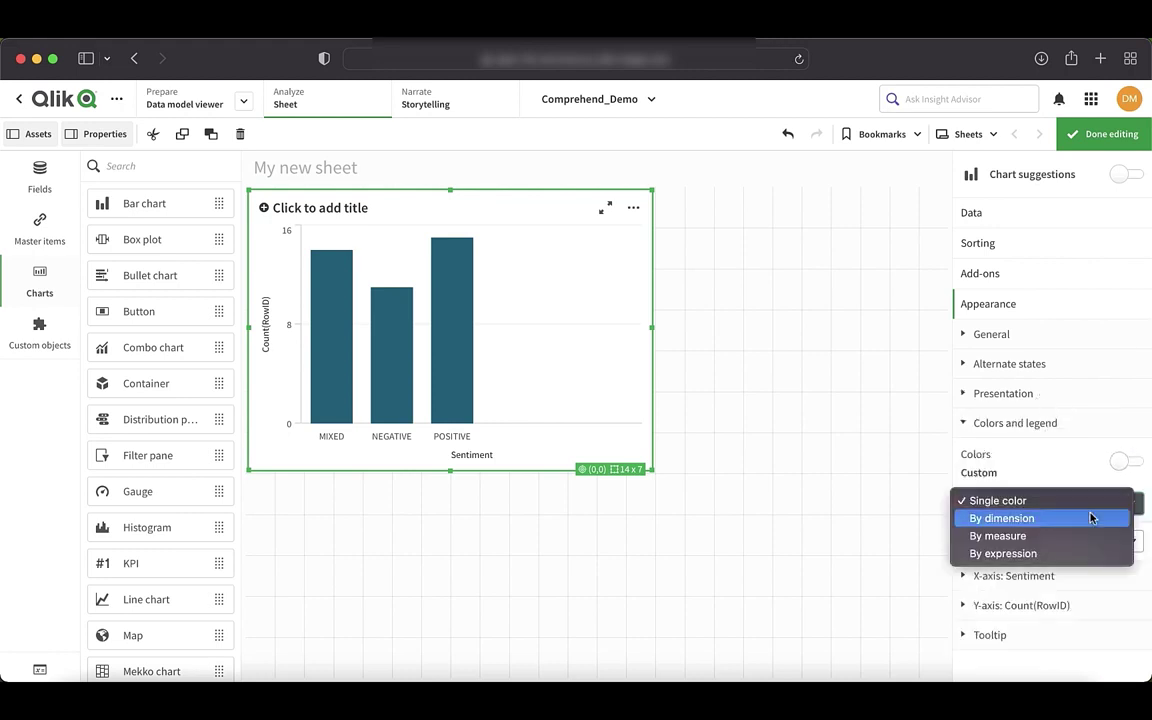
{"action": "left_click", "coordinate": [1058, 521]}
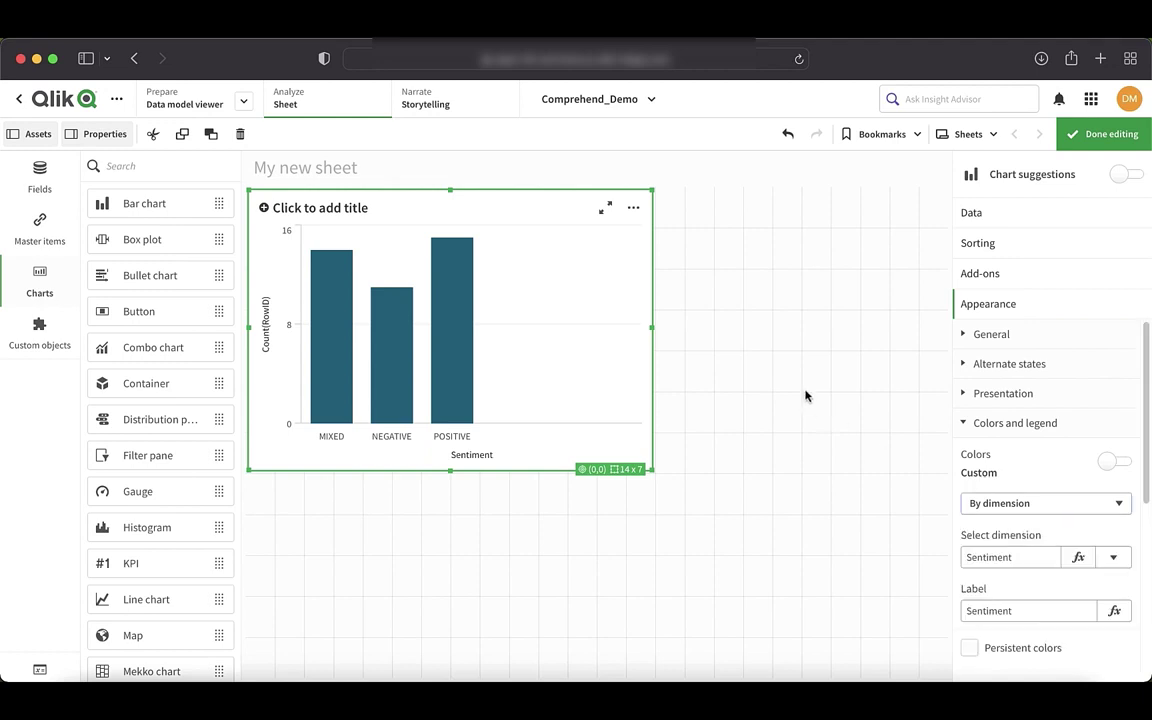
{"action": "left_click", "coordinate": [1095, 138]}
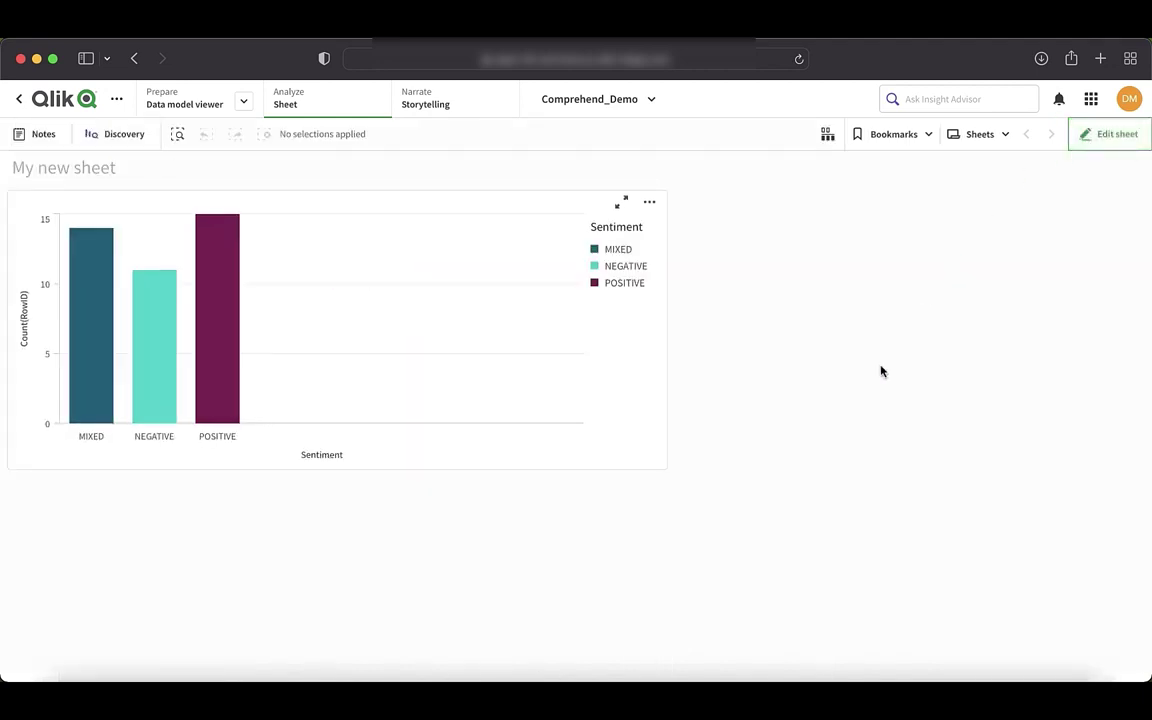
{"action": "mouse_move", "coordinate": [110, 385]}
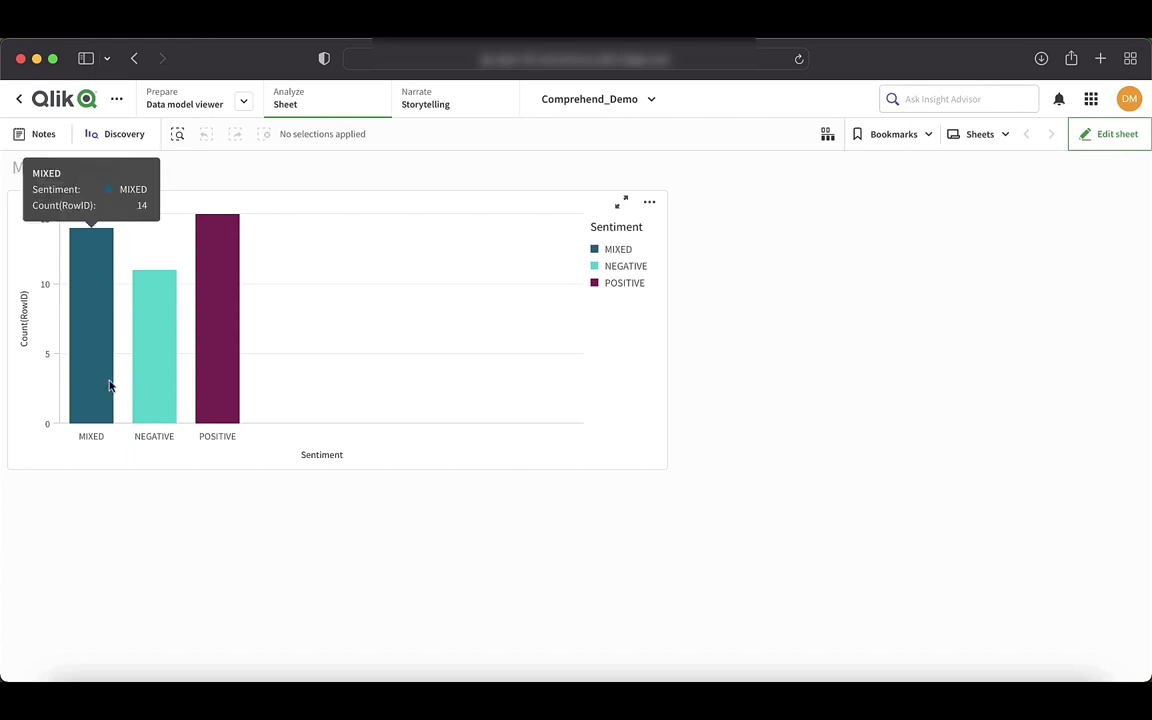
{"action": "mouse_move", "coordinate": [226, 288]}
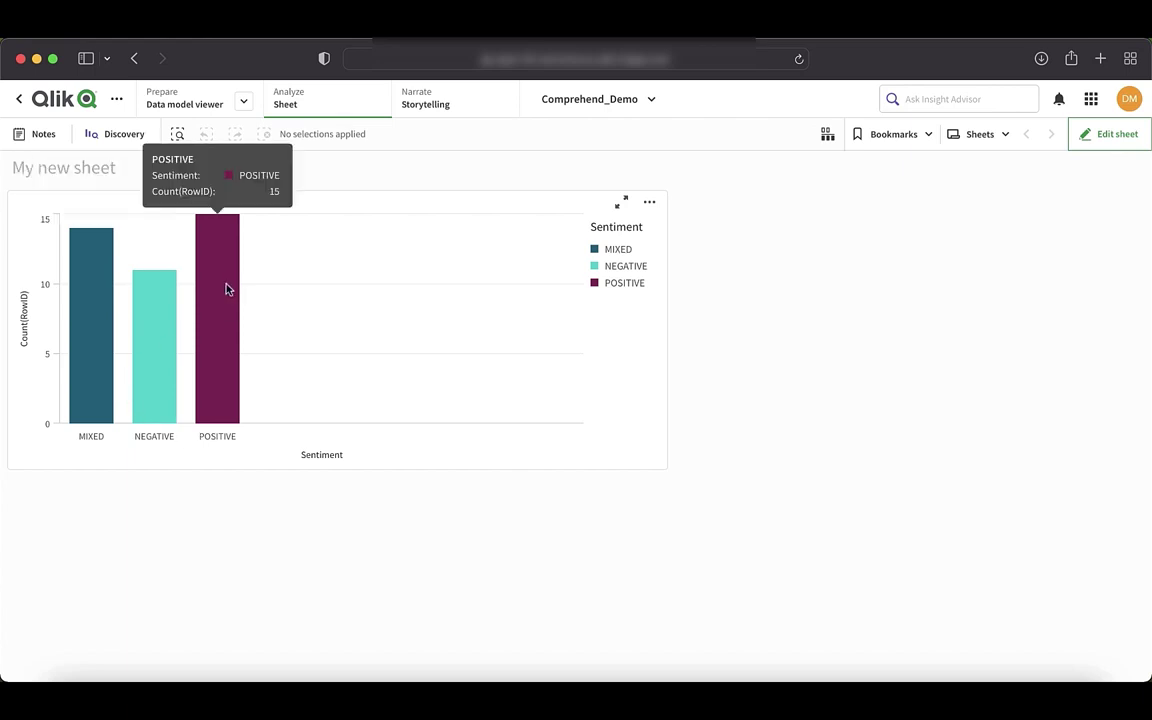
{"action": "mouse_move", "coordinate": [165, 336]}
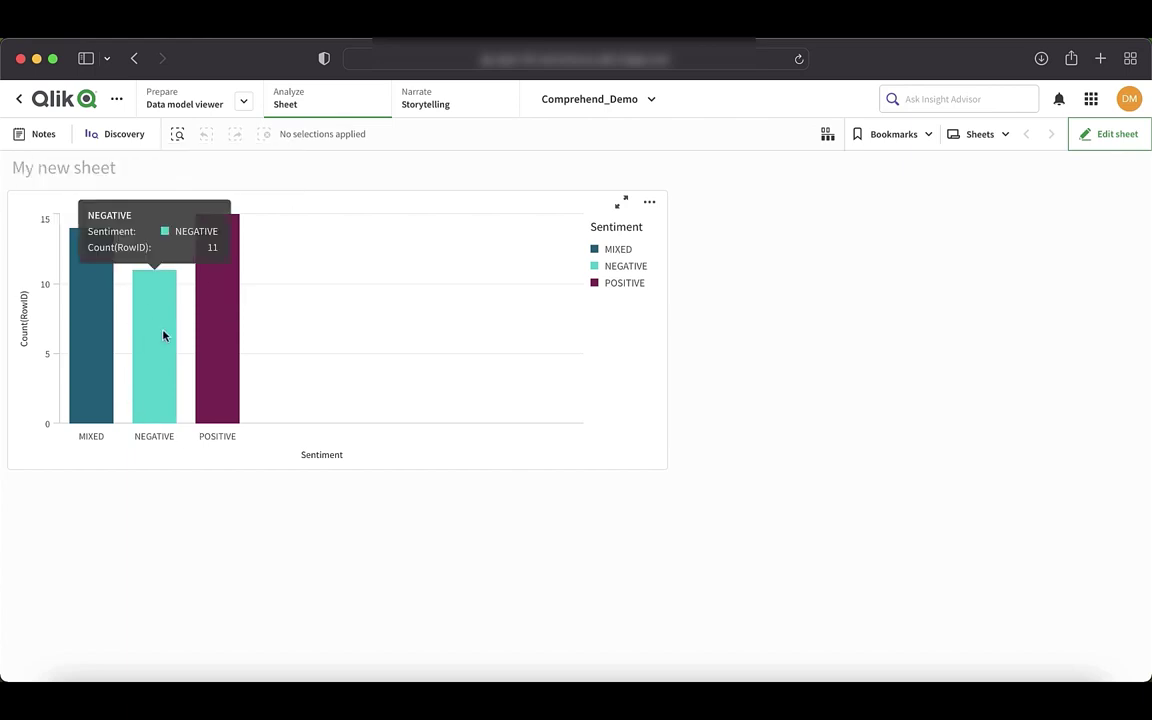